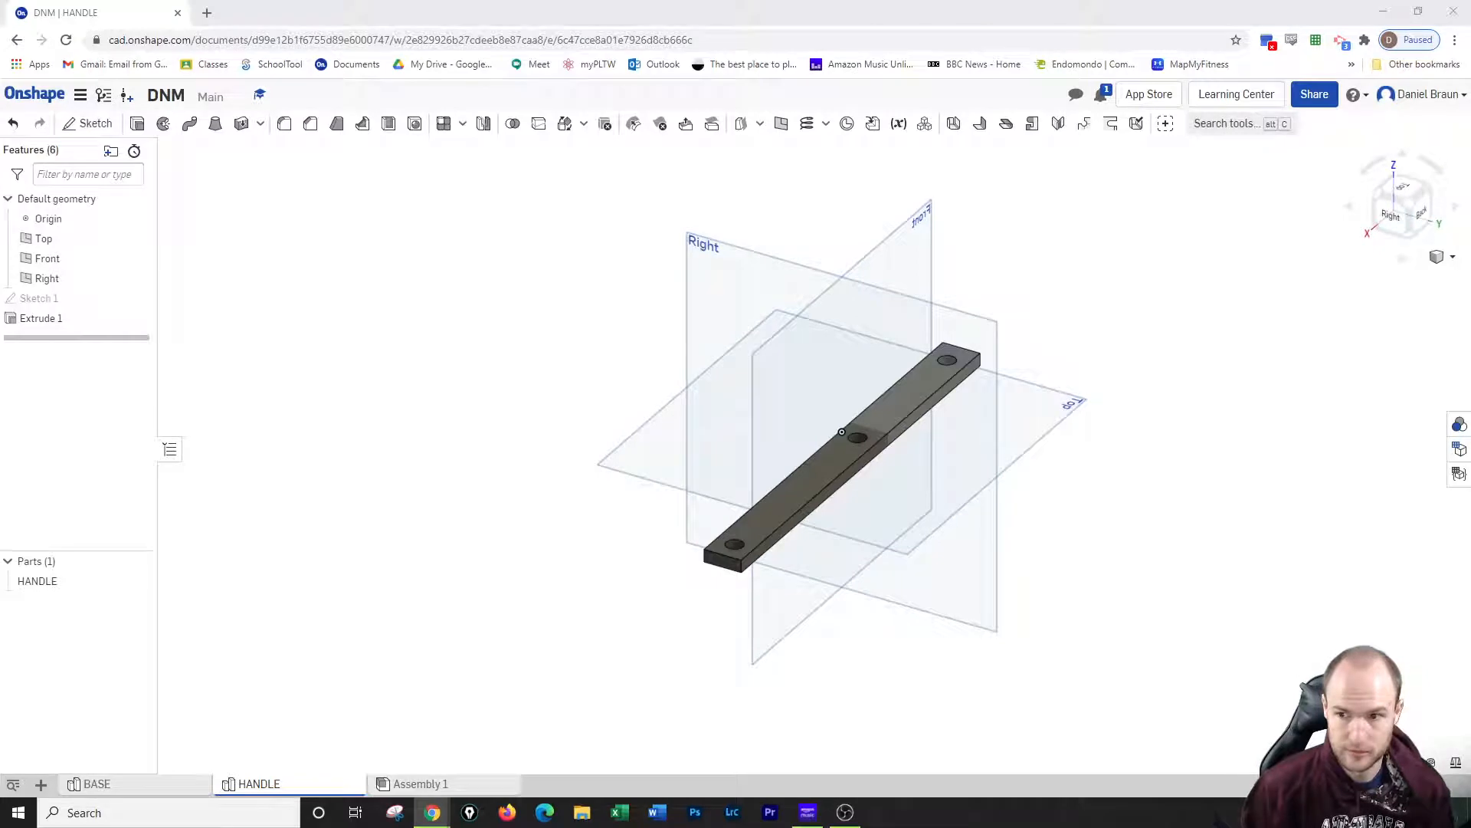
Create a new part studio in the document and rename it SLIDER
{"action": "left_click", "coordinate": [43, 784]}
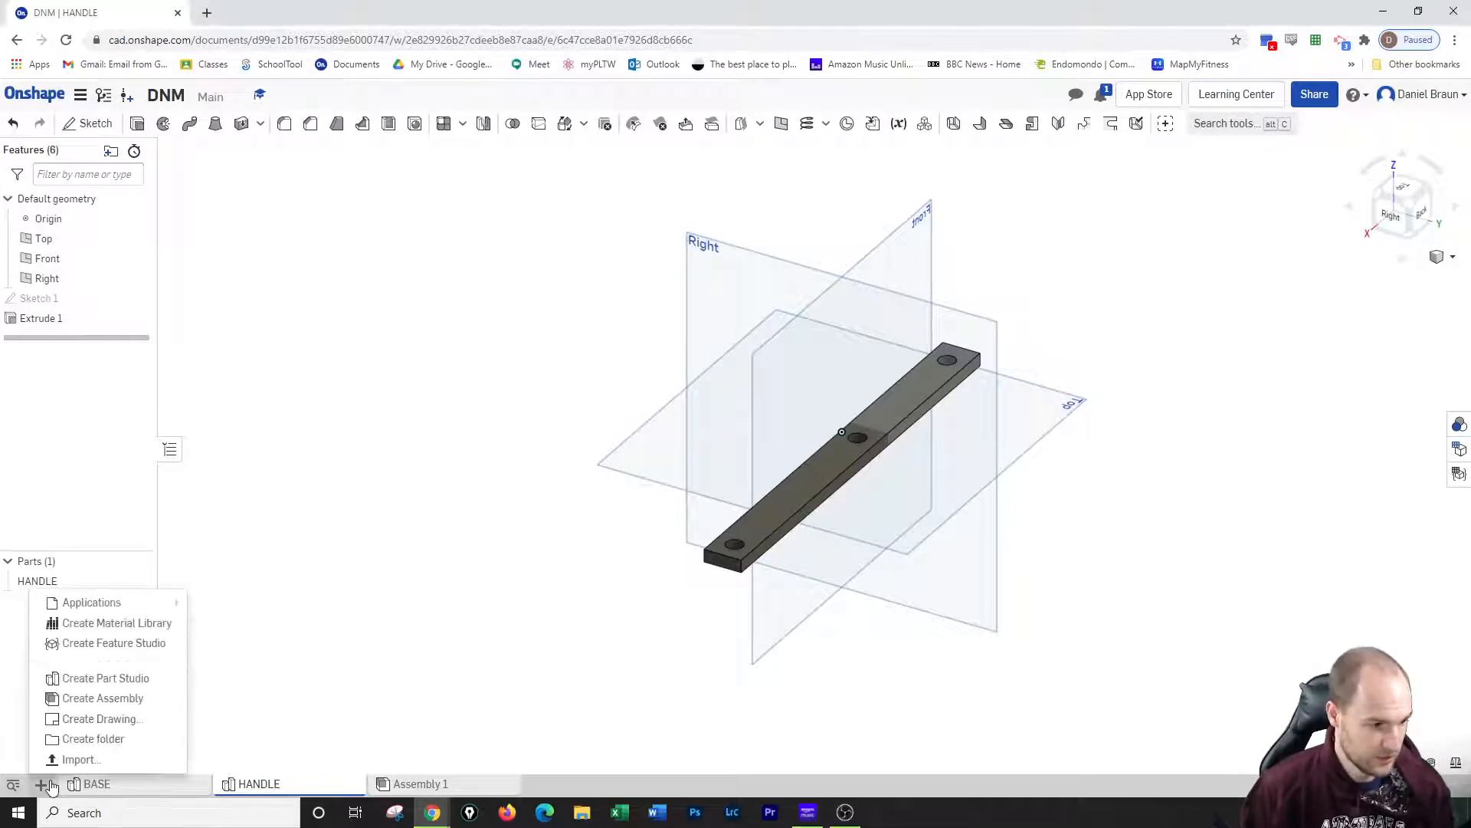
{"action": "left_click", "coordinate": [111, 678]}
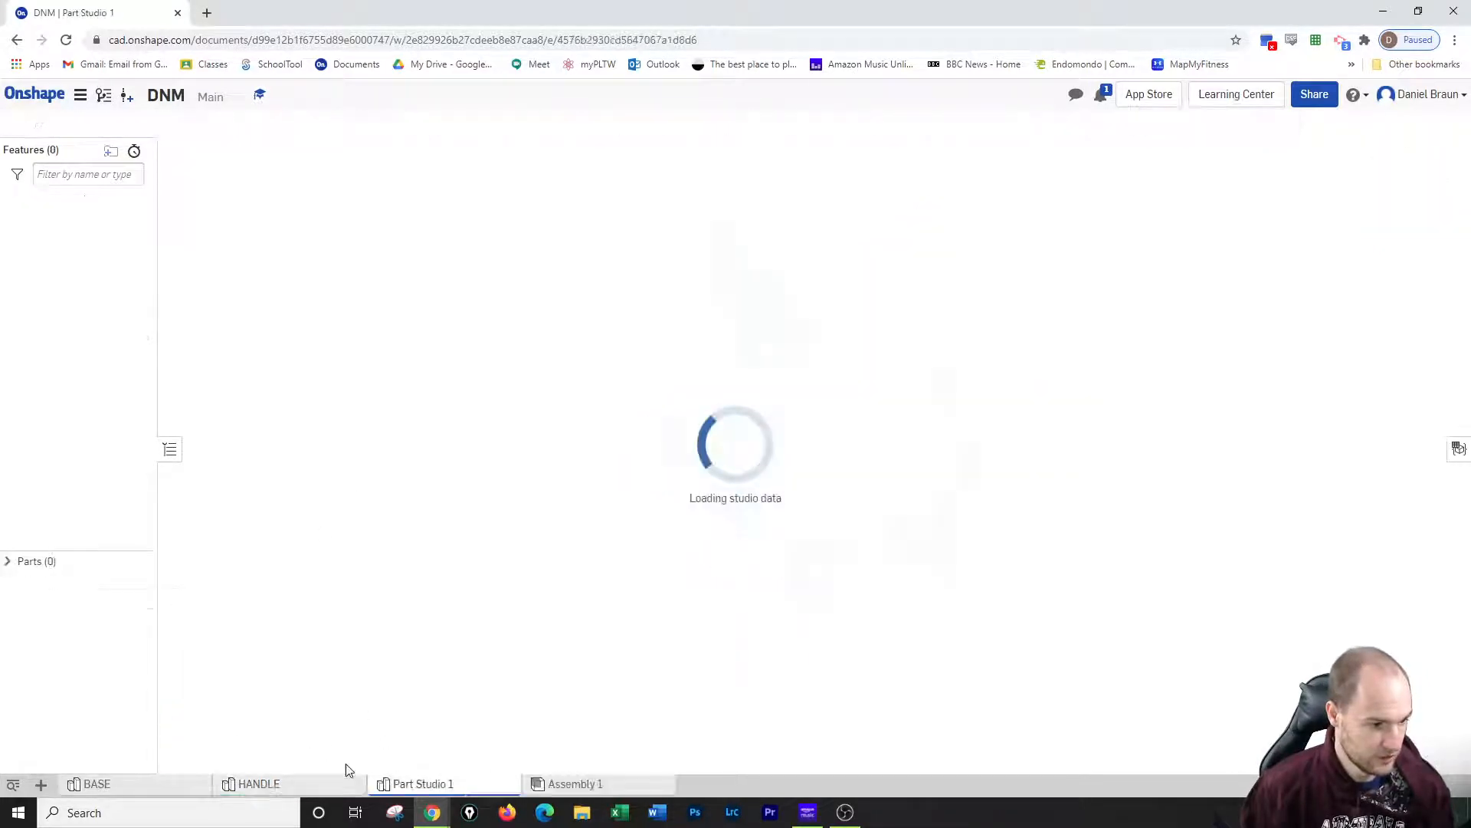
{"action": "right_click", "coordinate": [411, 784]}
{"action": "left_click", "coordinate": [429, 662]}
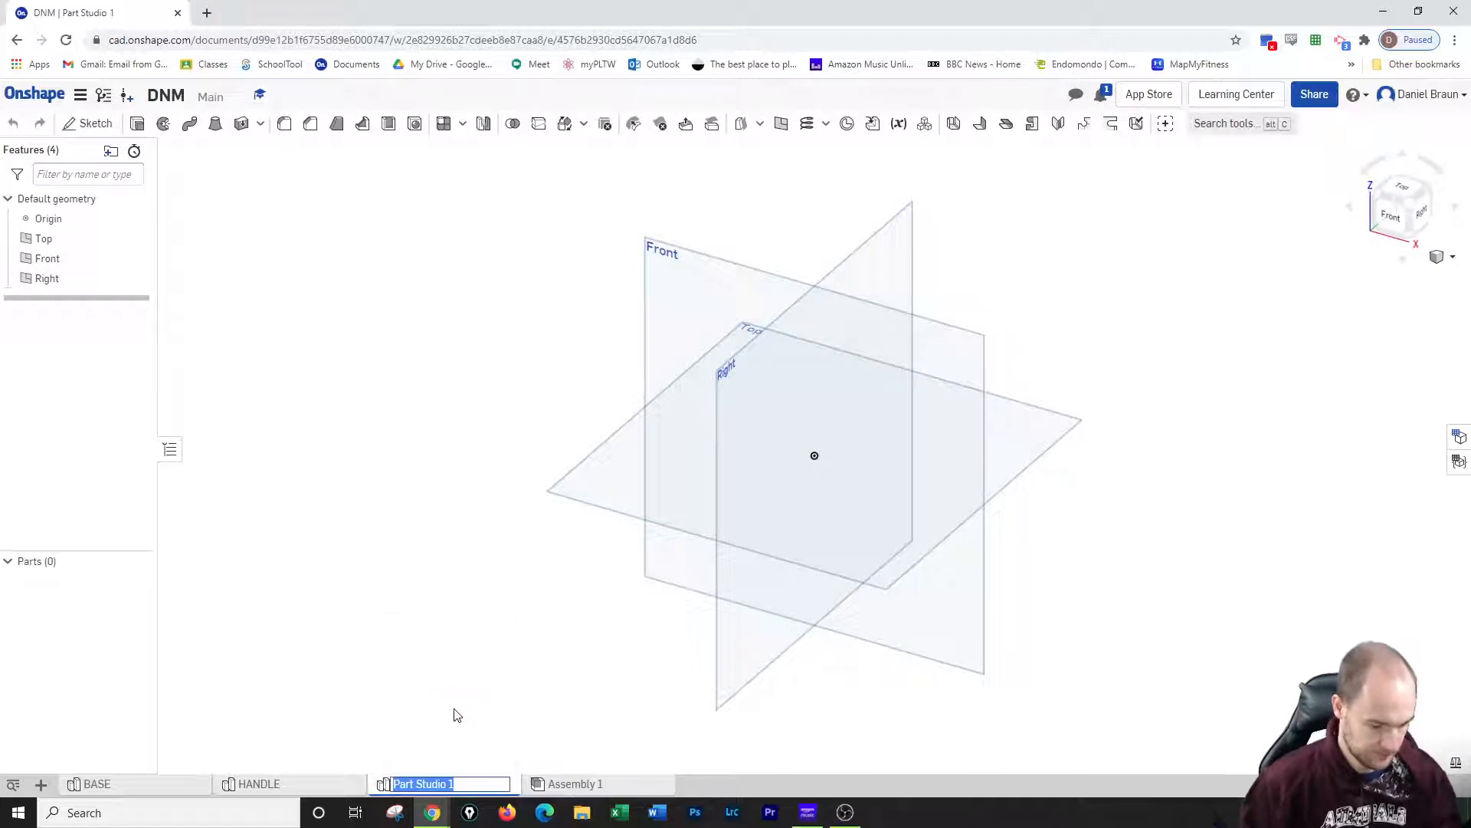
{"action": "type", "text": "S"}
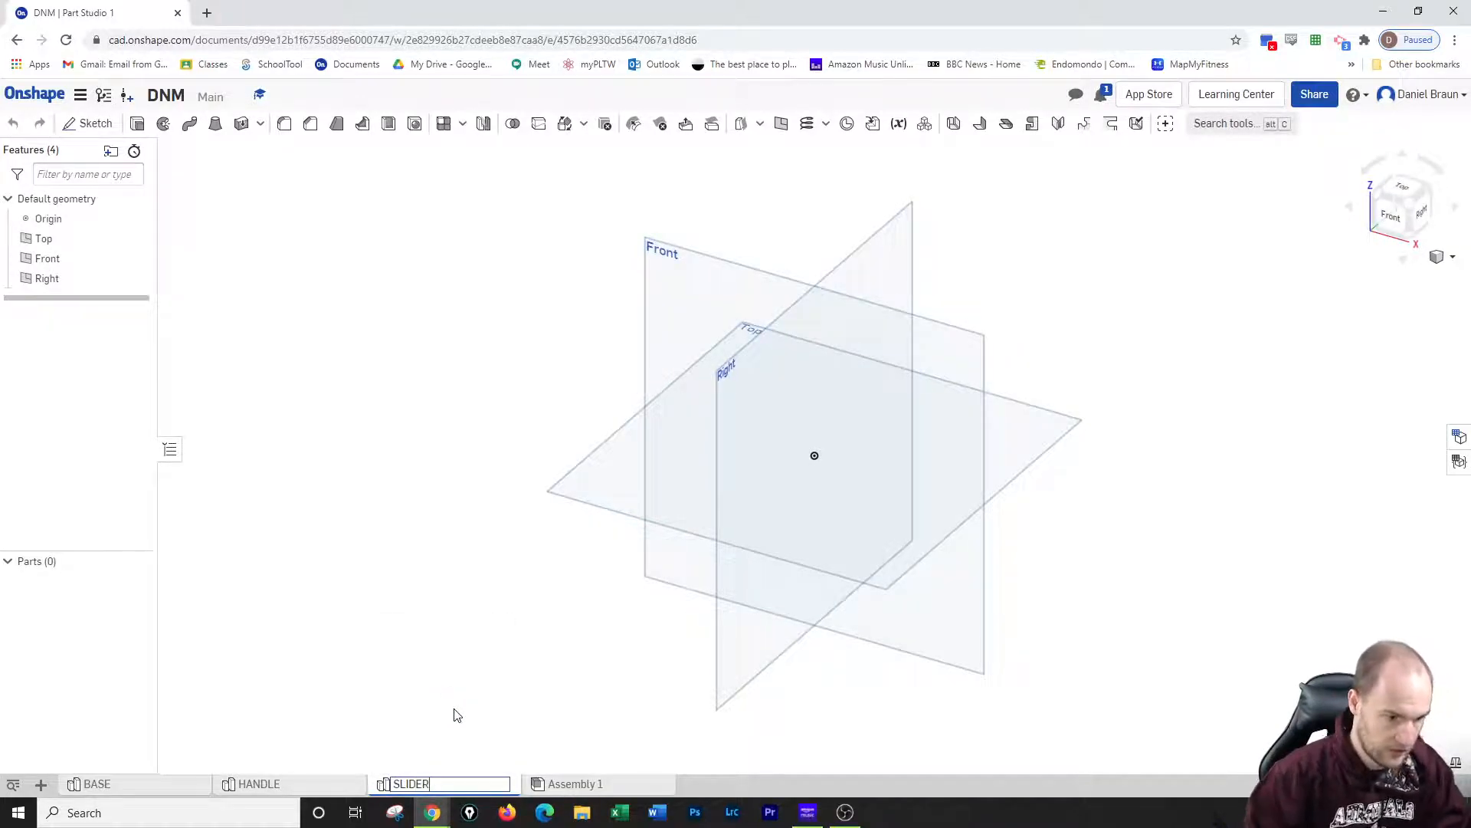
{"action": "type", "text": "LIDER"}
{"action": "key", "text": "Return"}
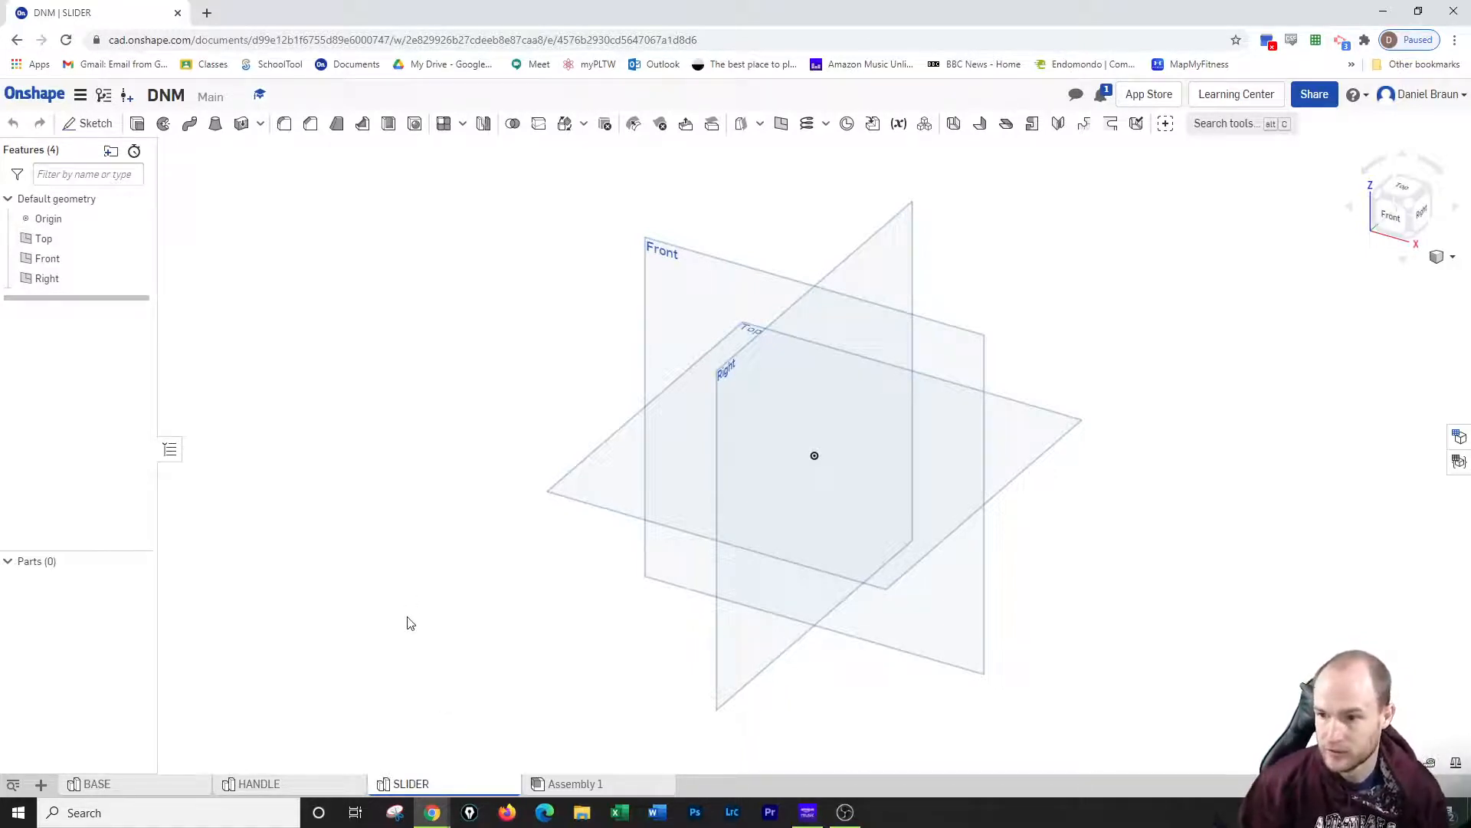
Start a sketch on the Right plane and draw a 25 mm horizontal line through the origin
{"action": "left_click", "coordinate": [88, 122]}
{"action": "left_click", "coordinate": [737, 457]}
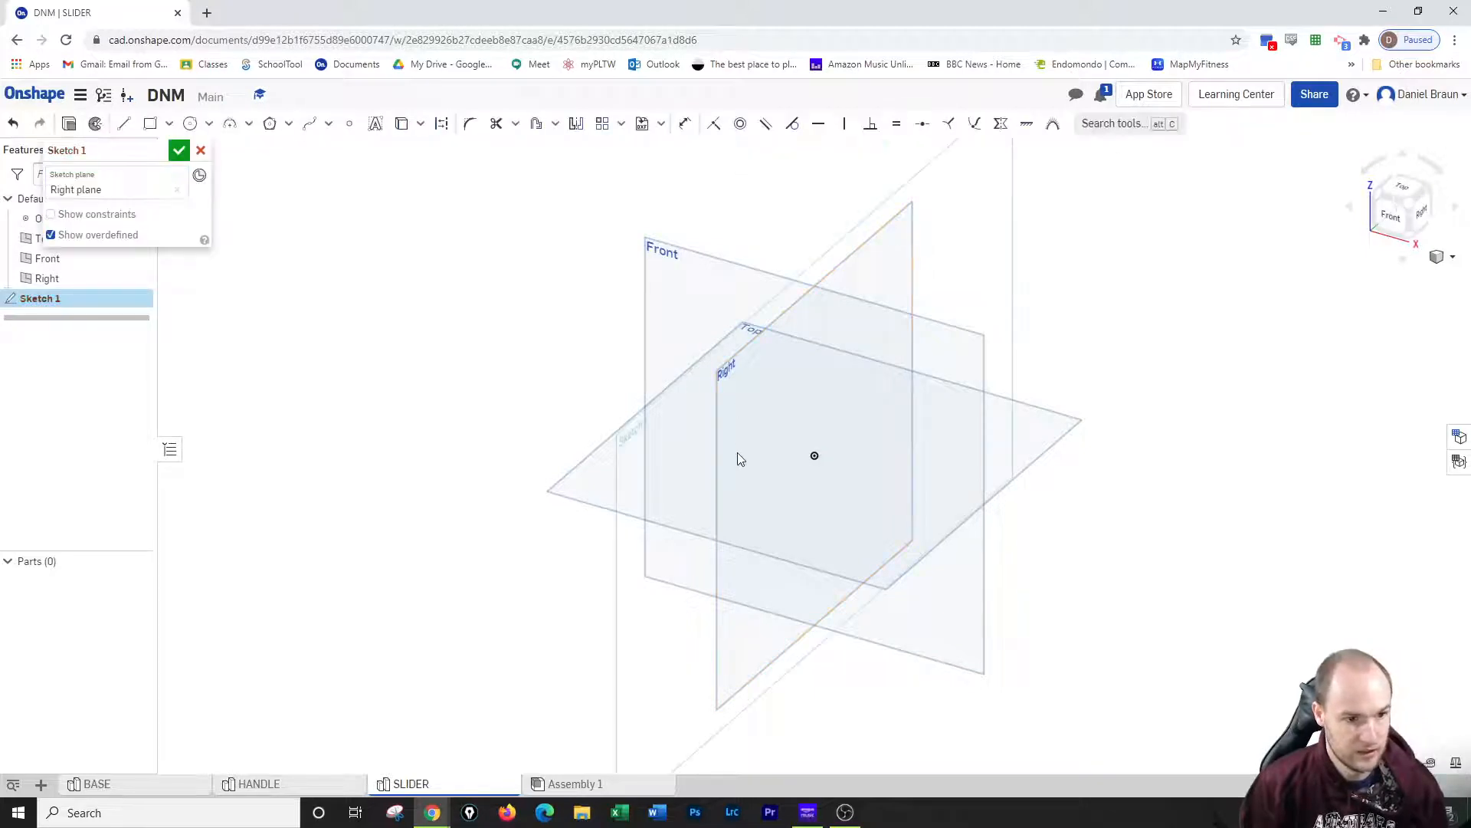
{"action": "left_click", "coordinate": [1418, 222]}
{"action": "left_click", "coordinate": [124, 123]}
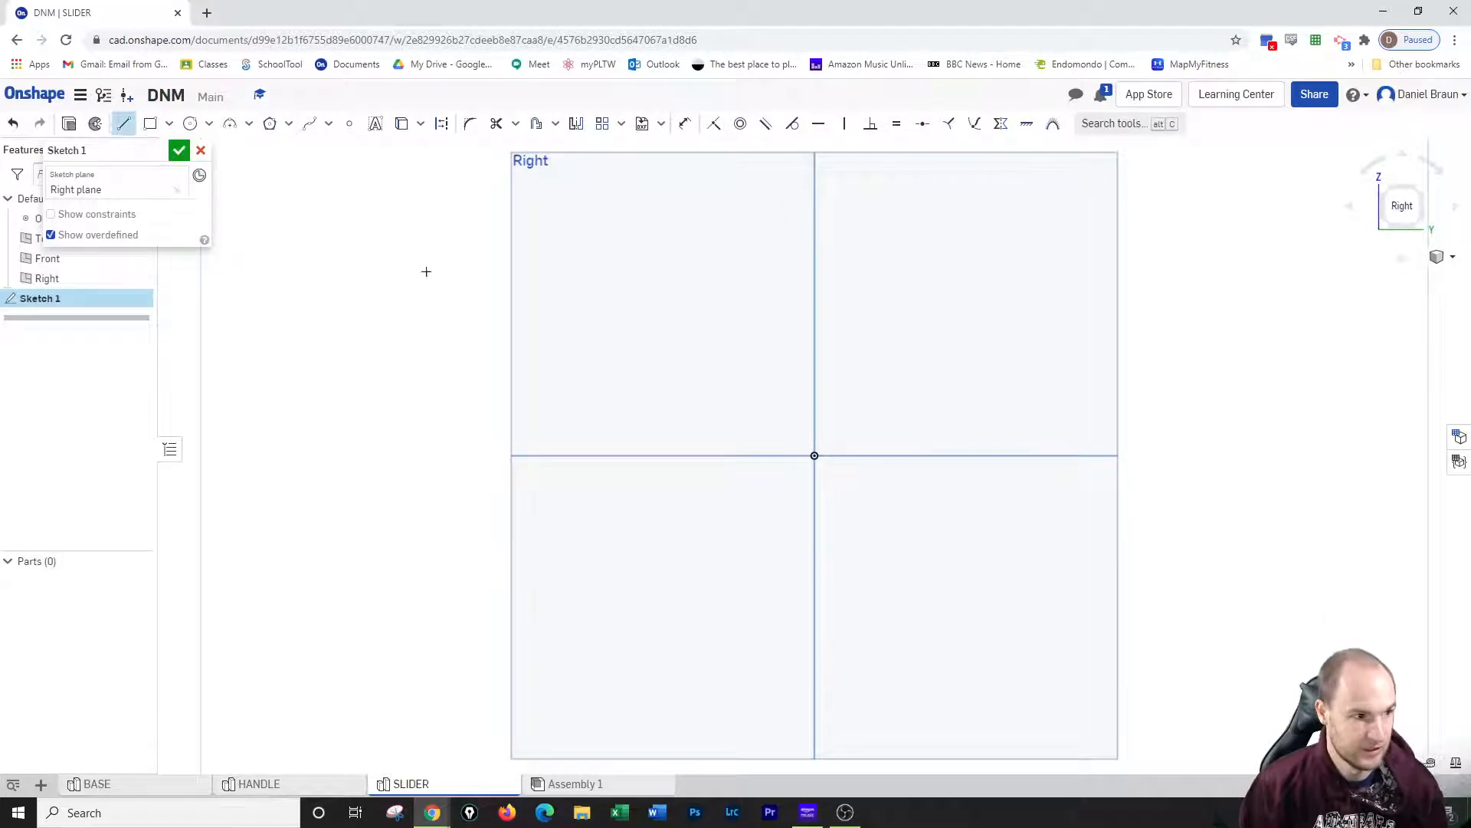
{"action": "left_click", "coordinate": [815, 455]}
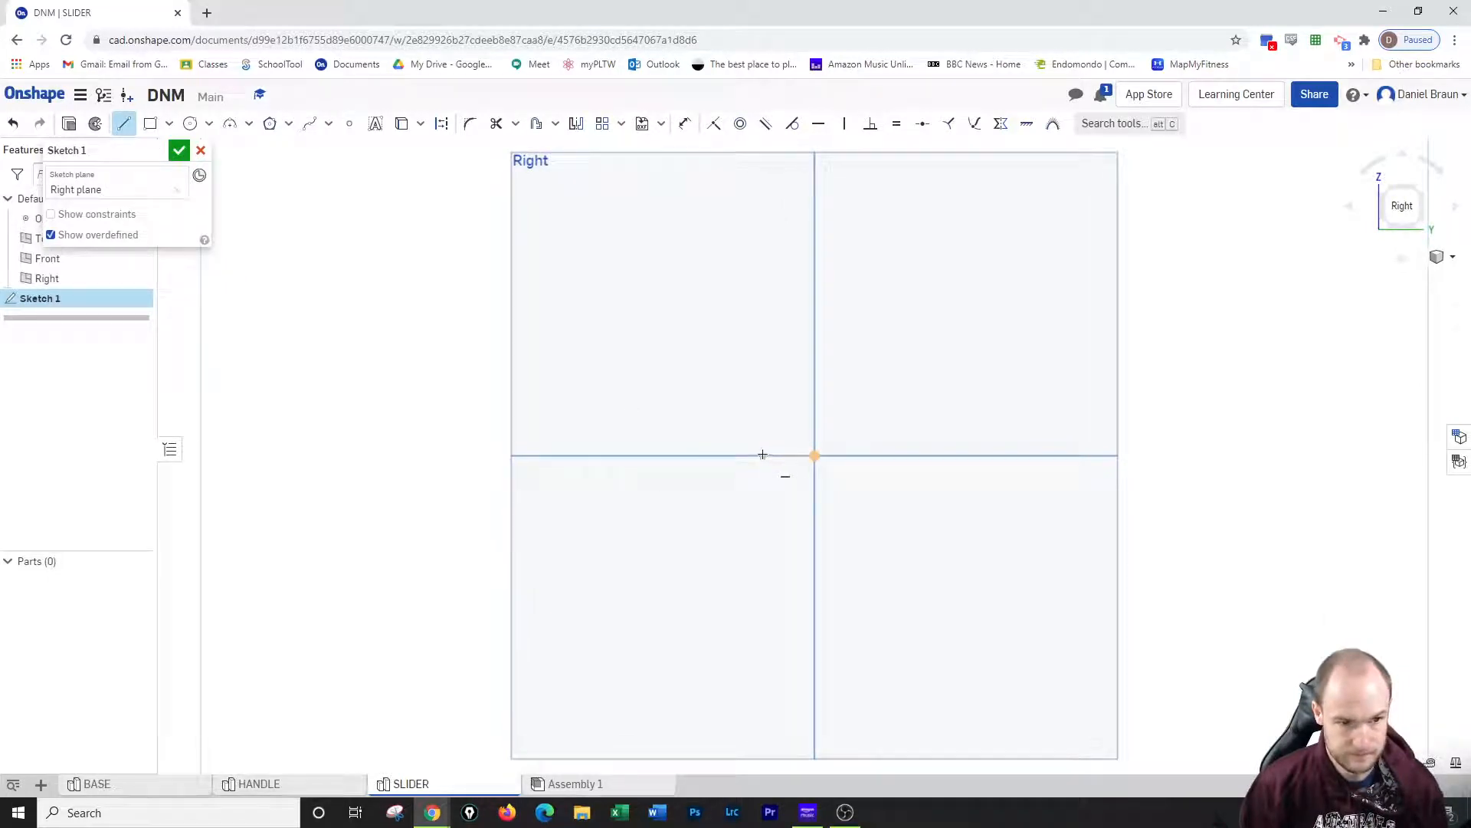
{"action": "left_click", "coordinate": [763, 454]}
{"action": "left_click", "coordinate": [886, 456]}
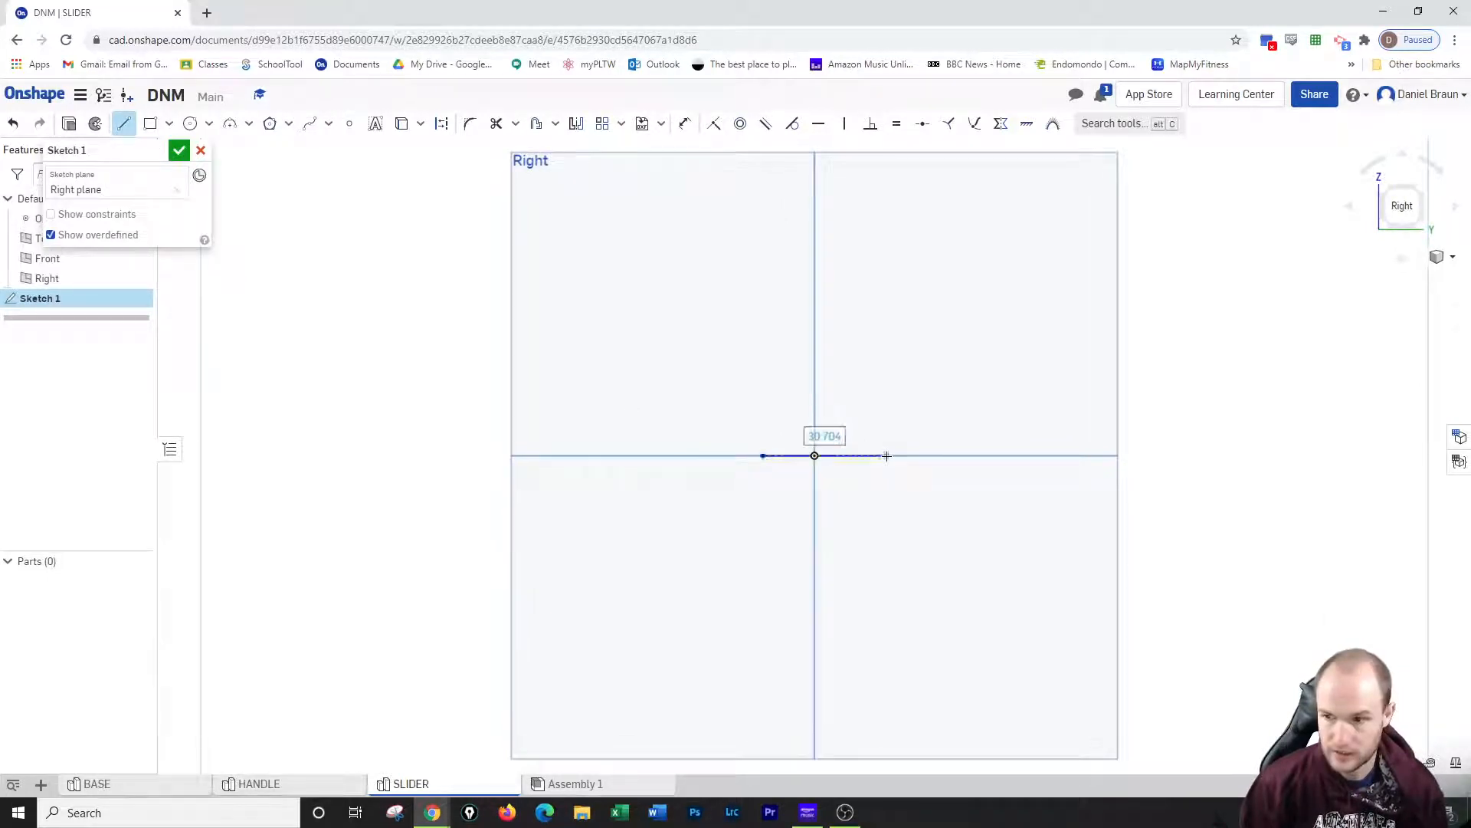
{"action": "type", "text": "2"}
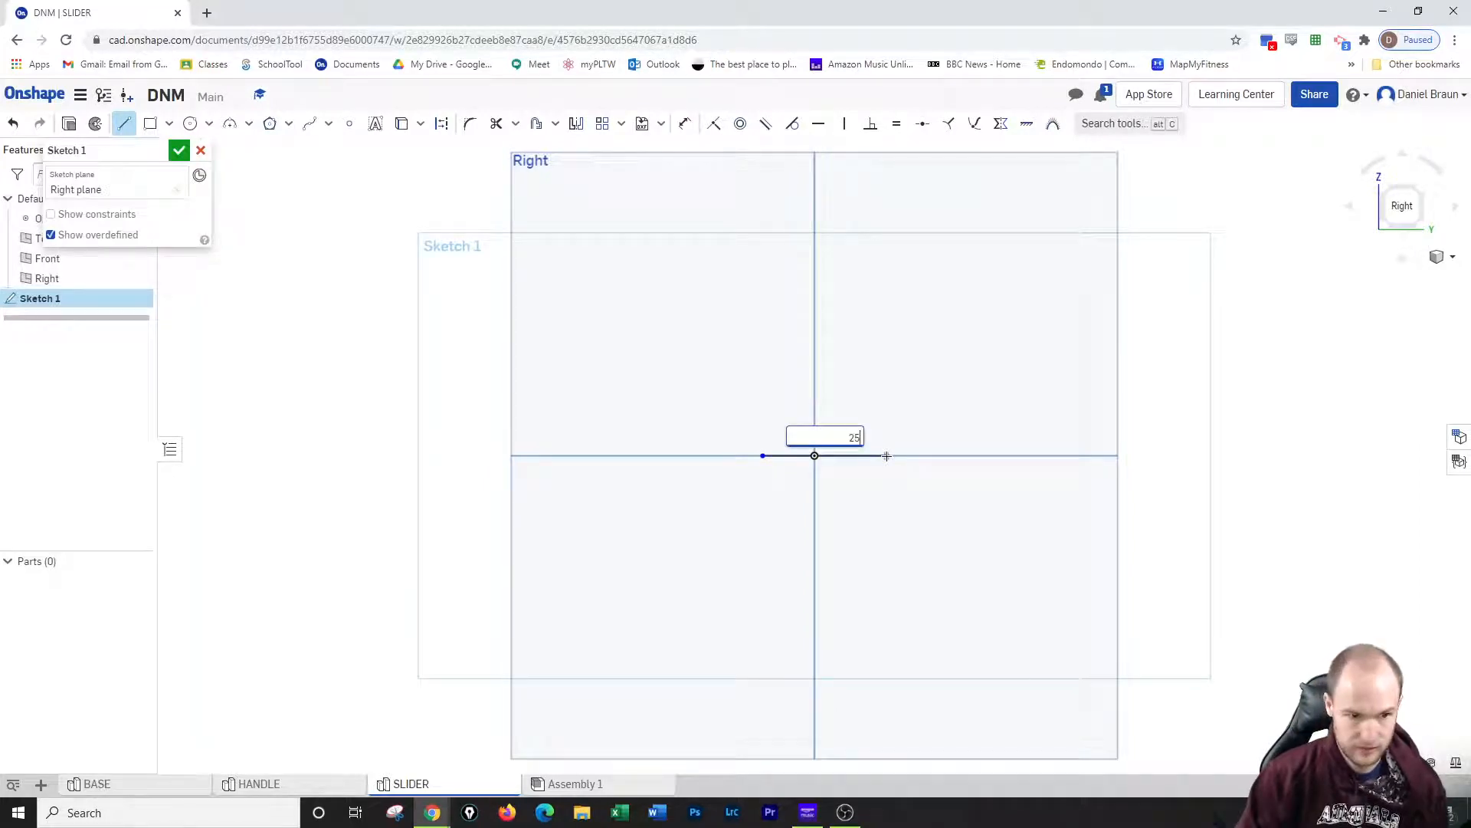
{"action": "type", "text": "5"}
{"action": "key", "text": "Return"}
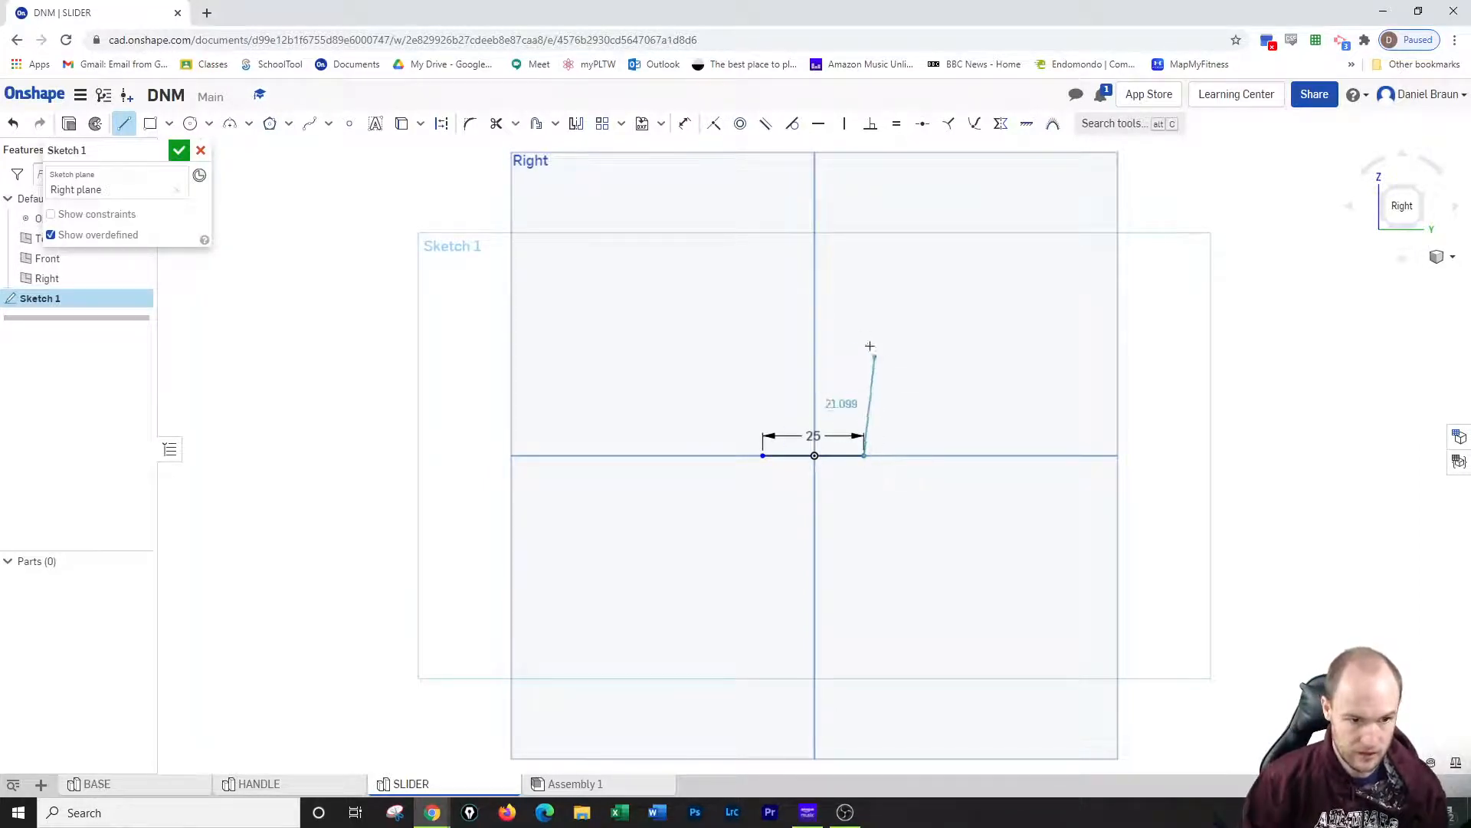
Close the profile into a trapezoid above the base line, with a top edge about 8 mm long and a left side about 32 mm
{"action": "left_click", "coordinate": [835, 331]}
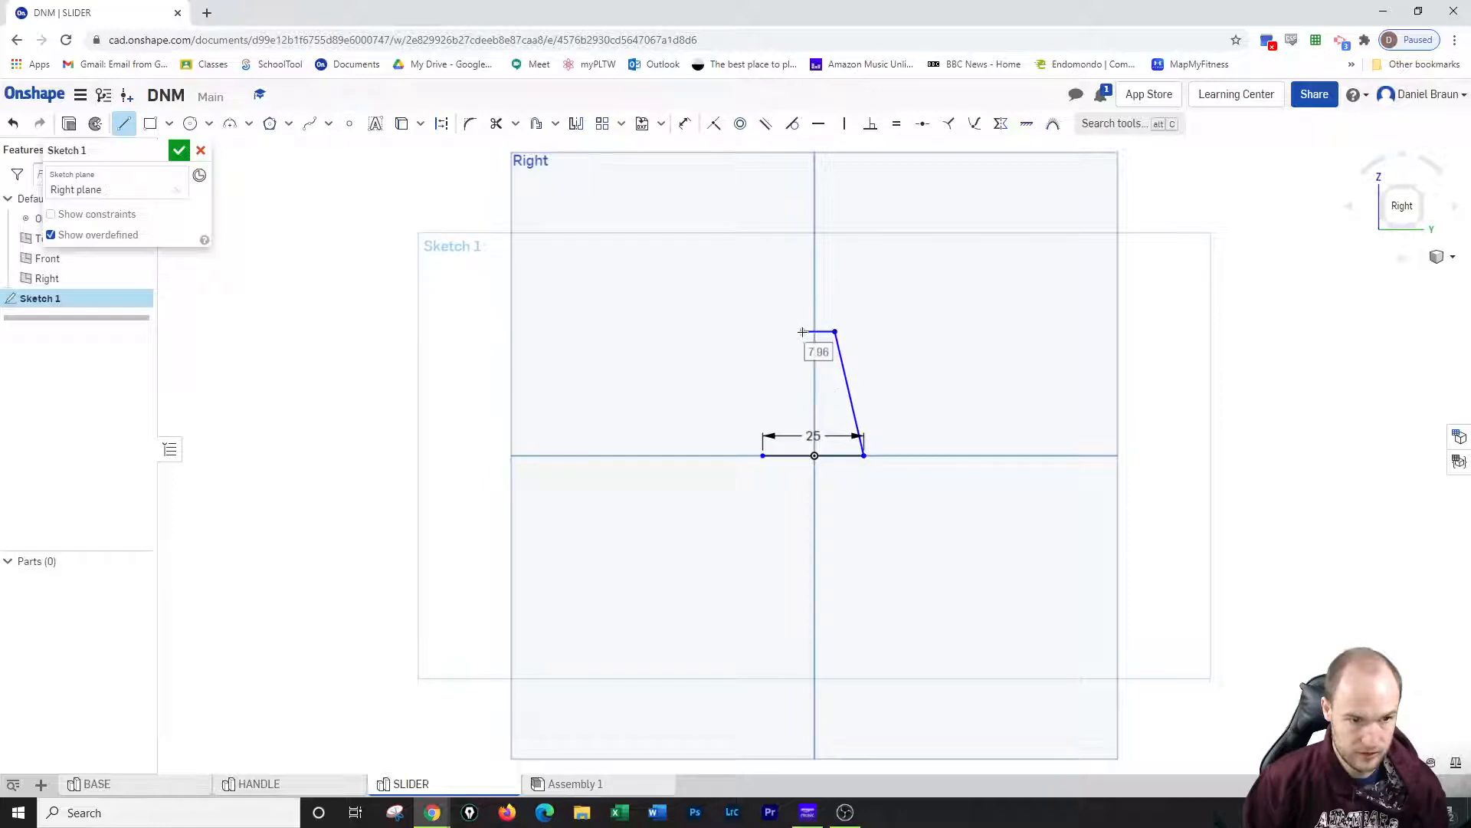
{"action": "left_click", "coordinate": [802, 331]}
{"action": "left_click", "coordinate": [762, 455]}
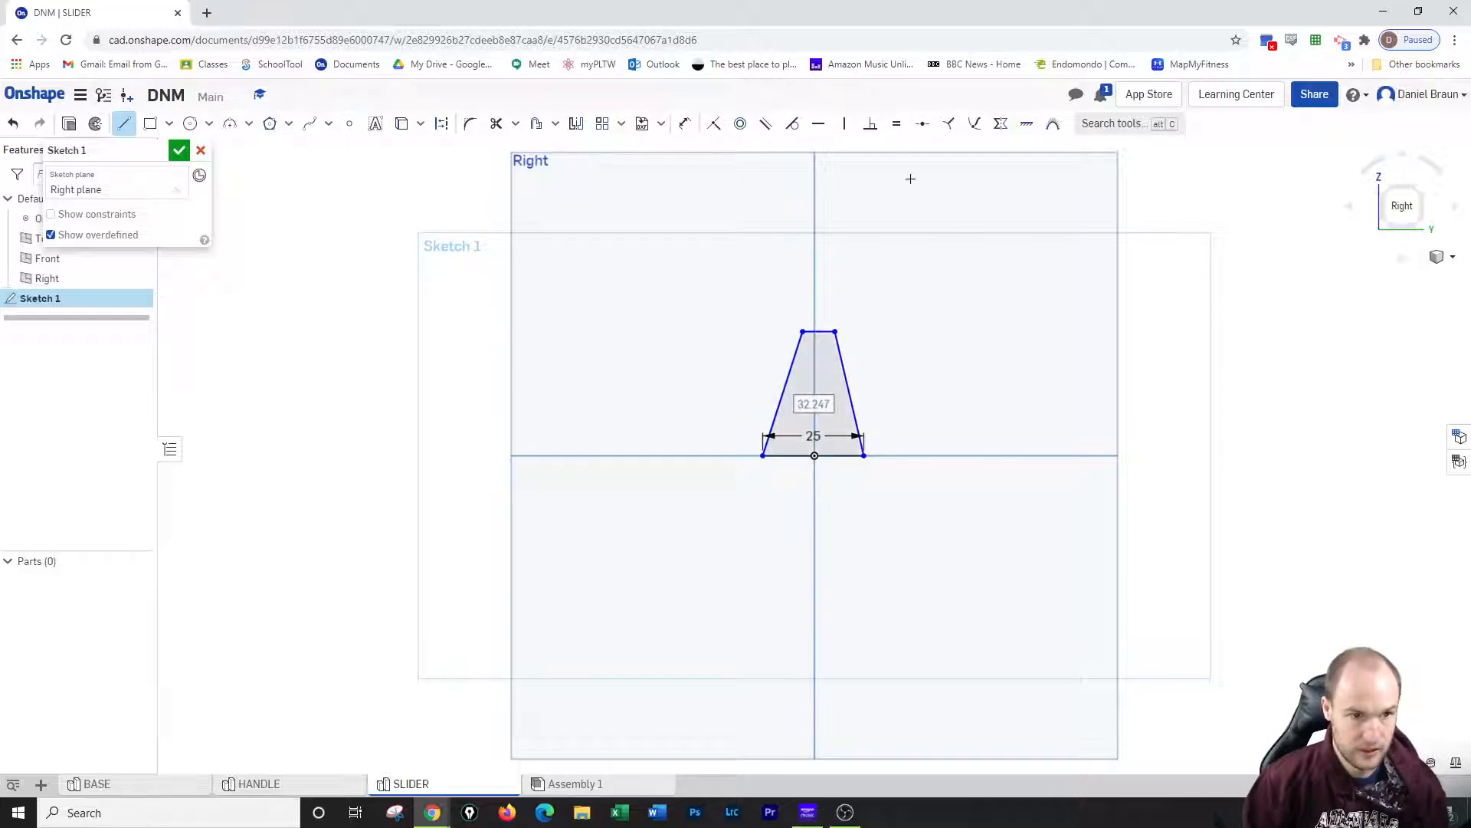
Try constraining the trapezoid's top and bottom edges to equal length
{"action": "left_click", "coordinate": [896, 124]}
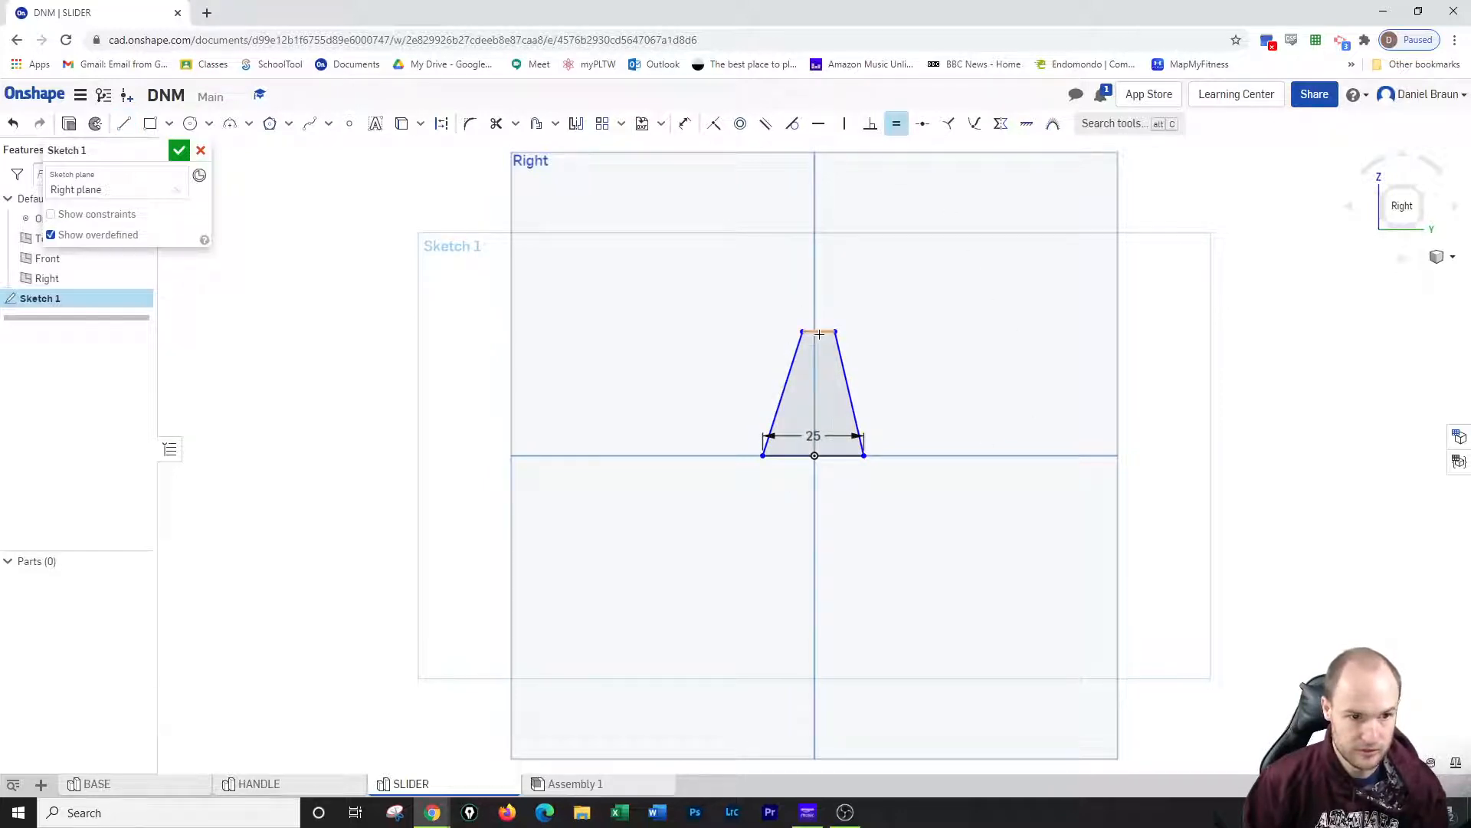
{"action": "left_click", "coordinate": [819, 332]}
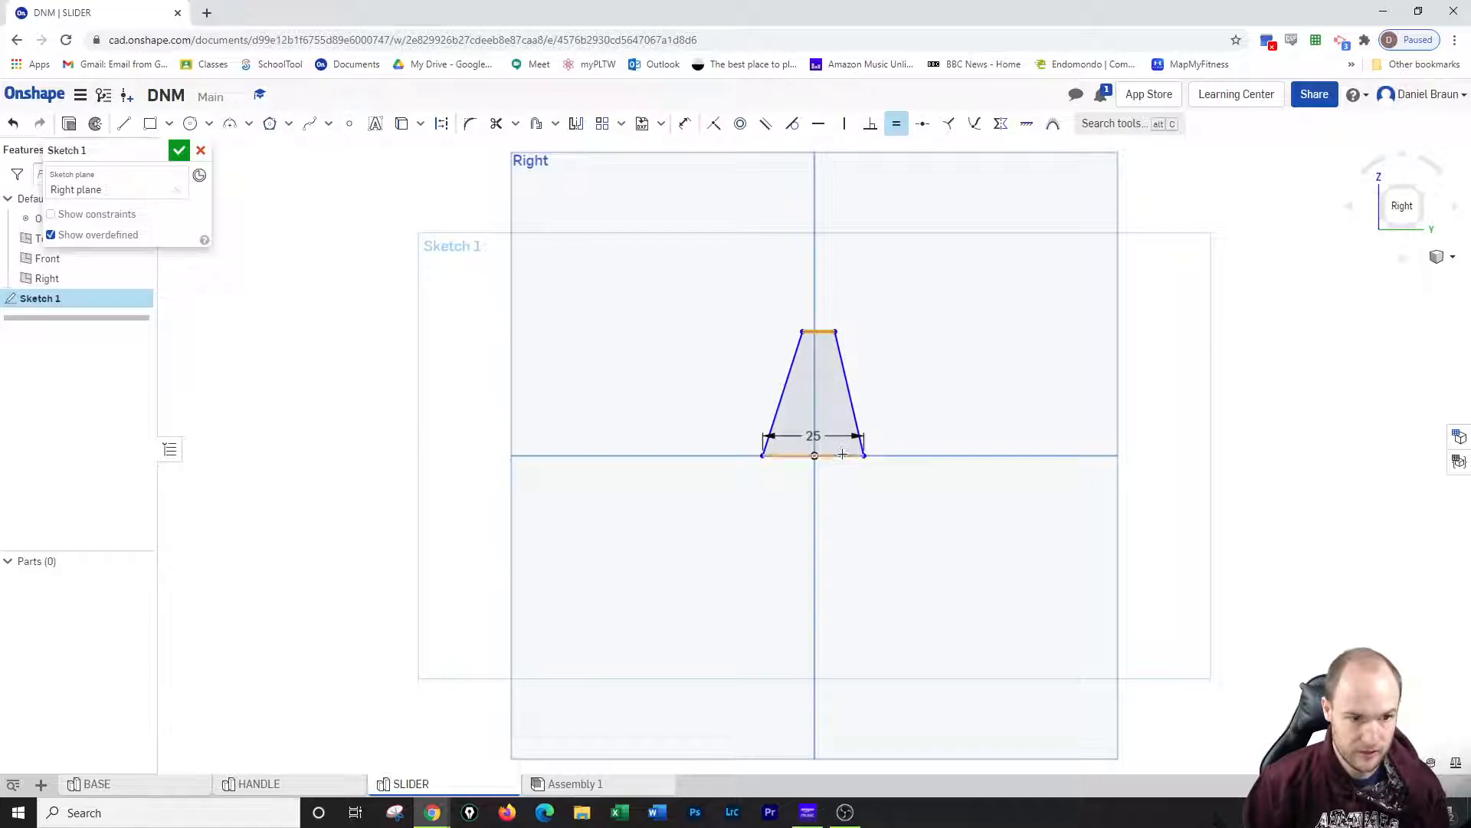
{"action": "left_click", "coordinate": [843, 454]}
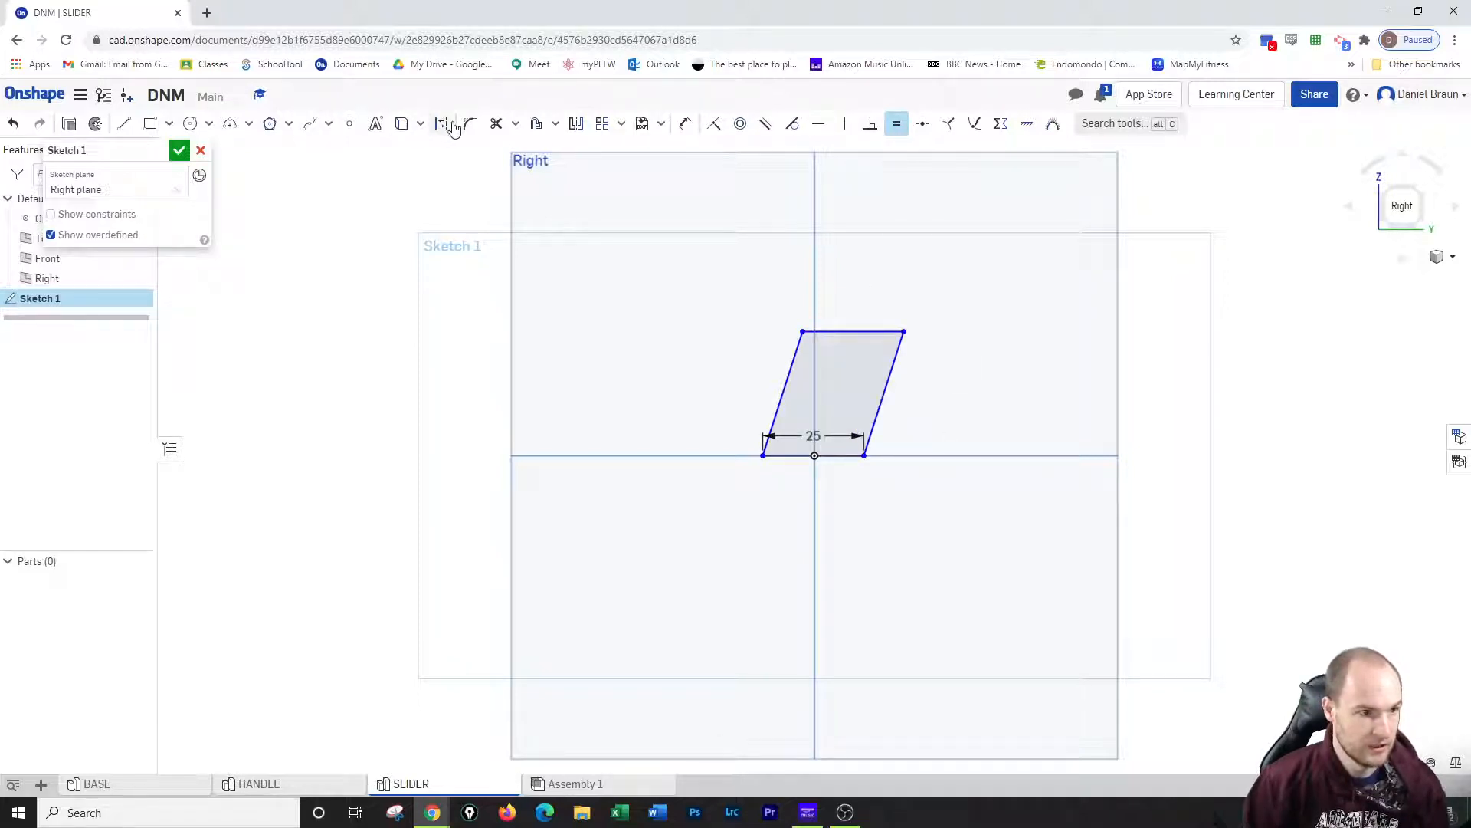
Dimension the angle between the profile's slanted right side and its base as 76°
{"action": "left_click", "coordinate": [685, 123]}
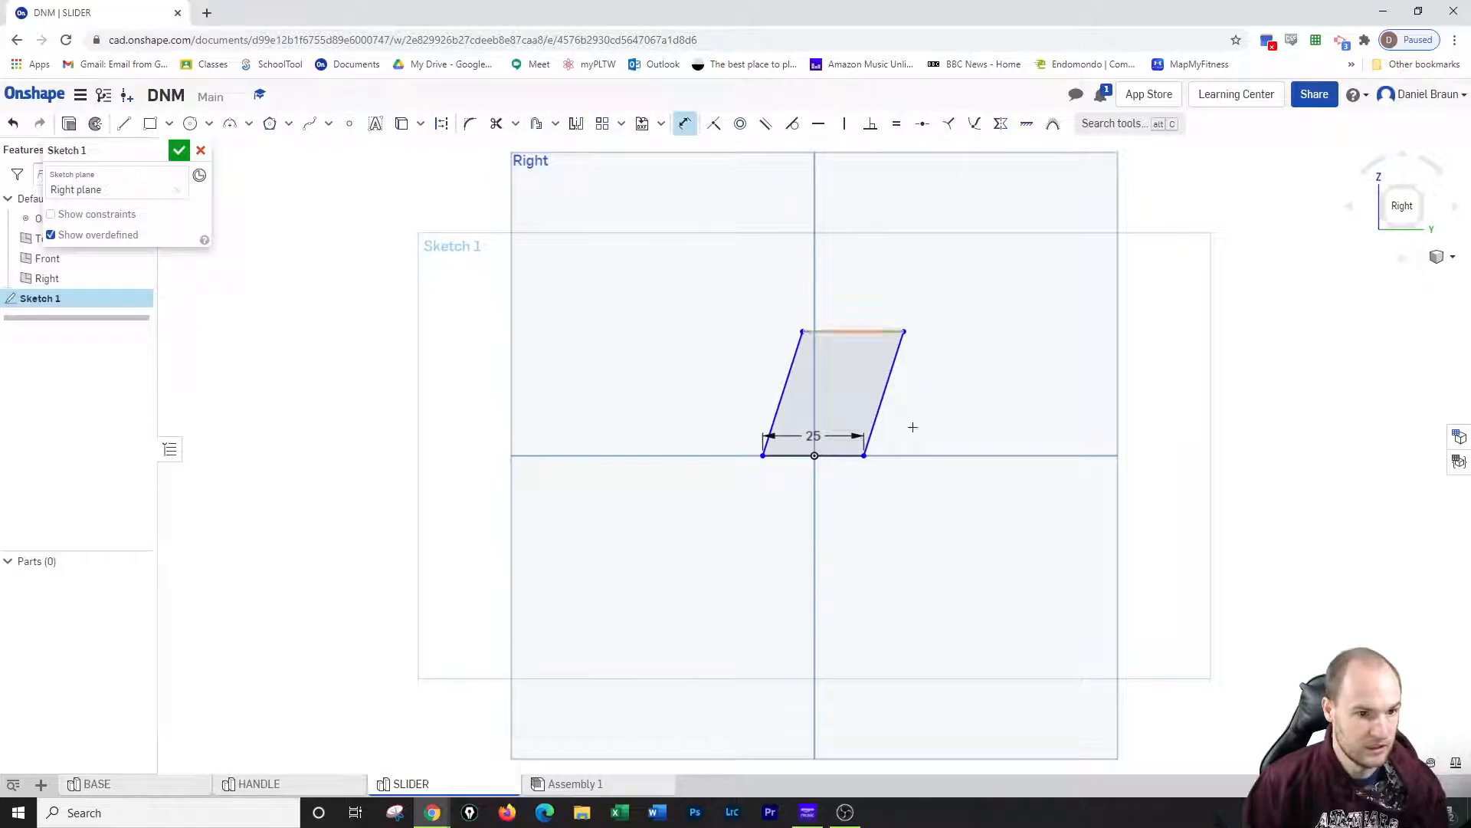
{"action": "left_click", "coordinate": [876, 418]}
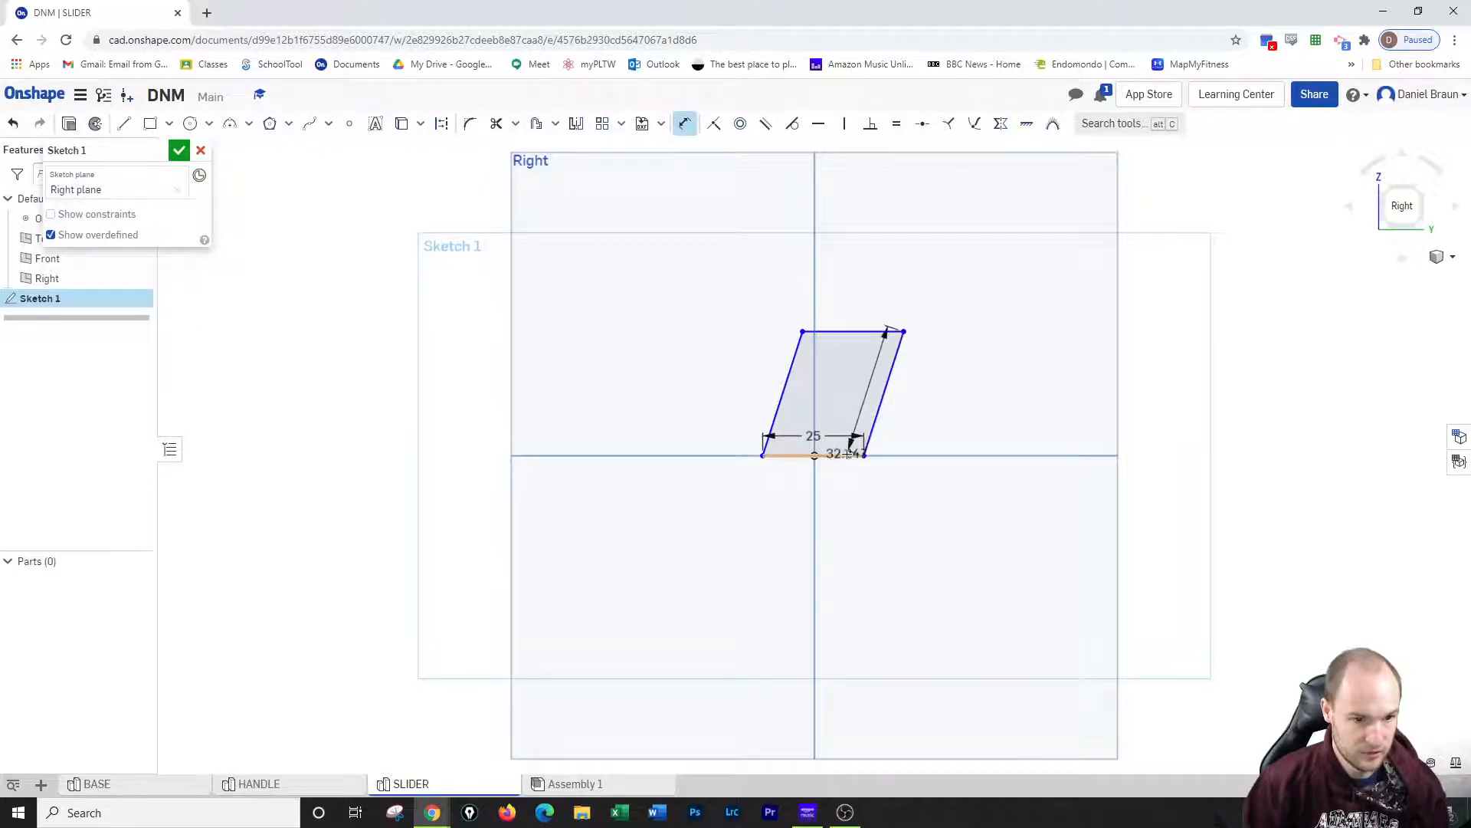
{"action": "left_click", "coordinate": [842, 456]}
{"action": "left_click", "coordinate": [841, 430]}
{"action": "type", "text": "76"}
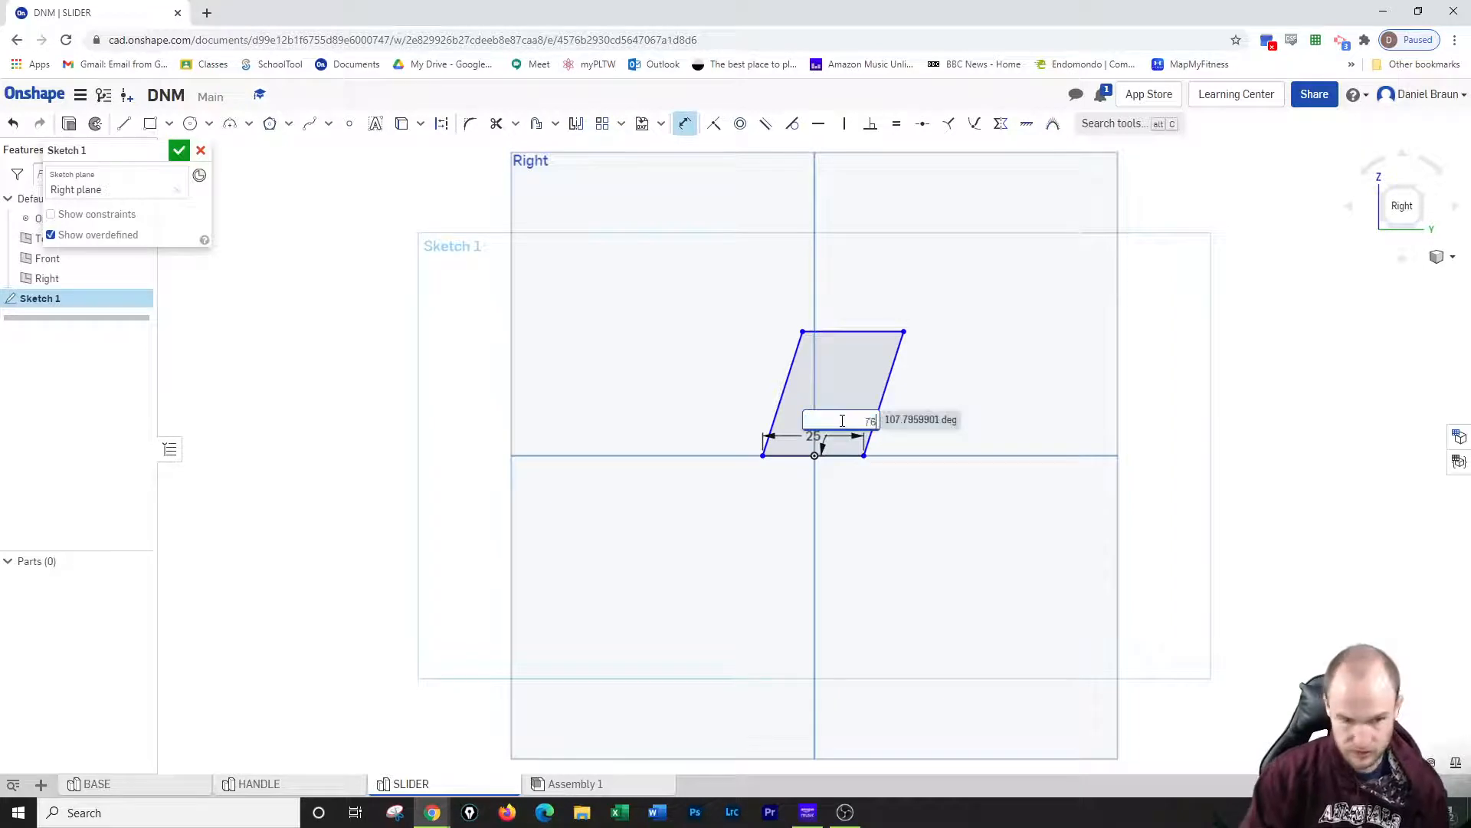
{"action": "key", "text": "Return"}
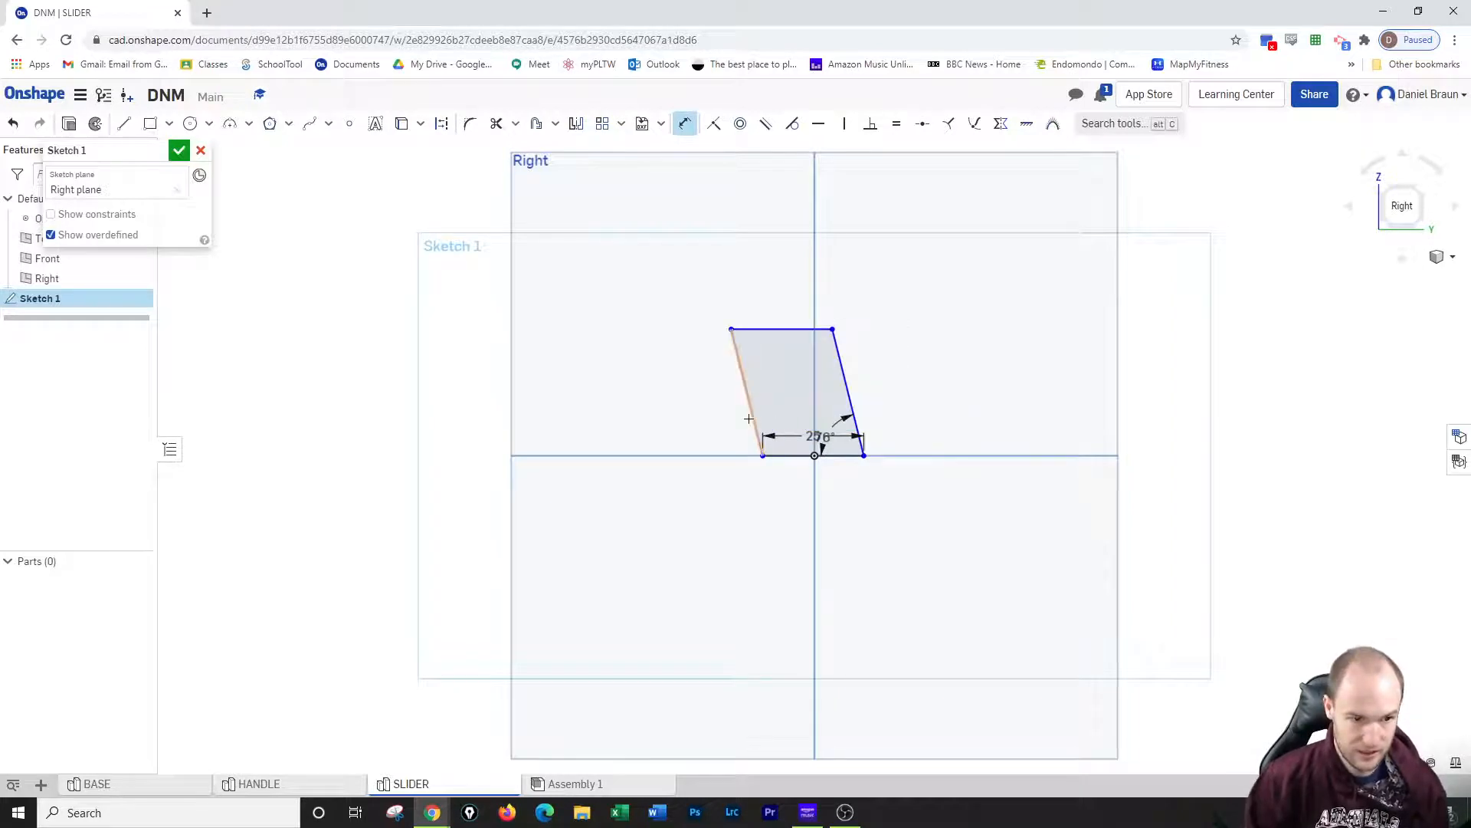
Try to dimension the angle between the profile's left side and its base
{"action": "left_click", "coordinate": [754, 420]}
{"action": "left_click", "coordinate": [814, 455]}
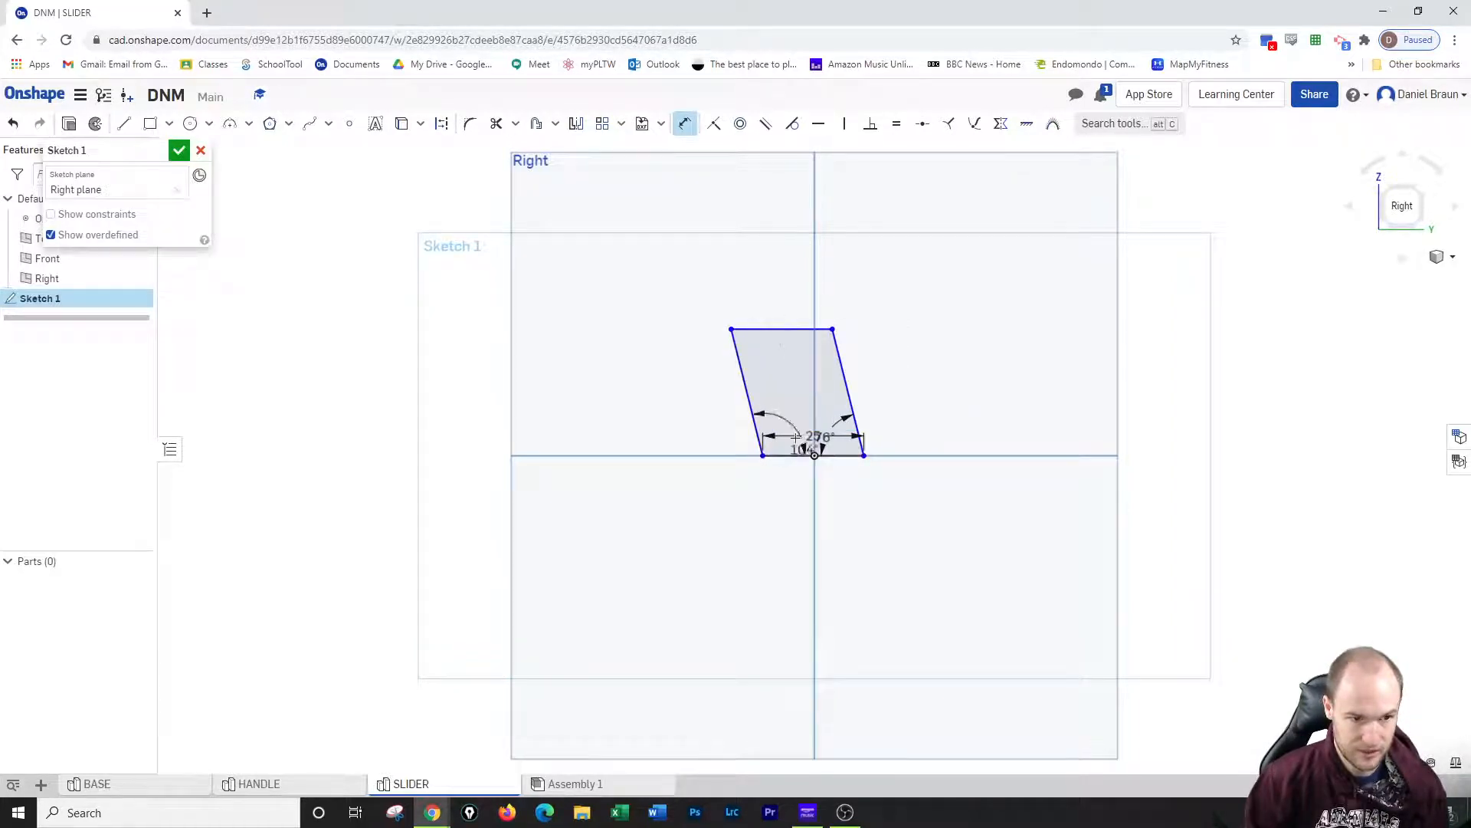
{"action": "left_click", "coordinate": [797, 435]}
{"action": "key", "text": "Return"}
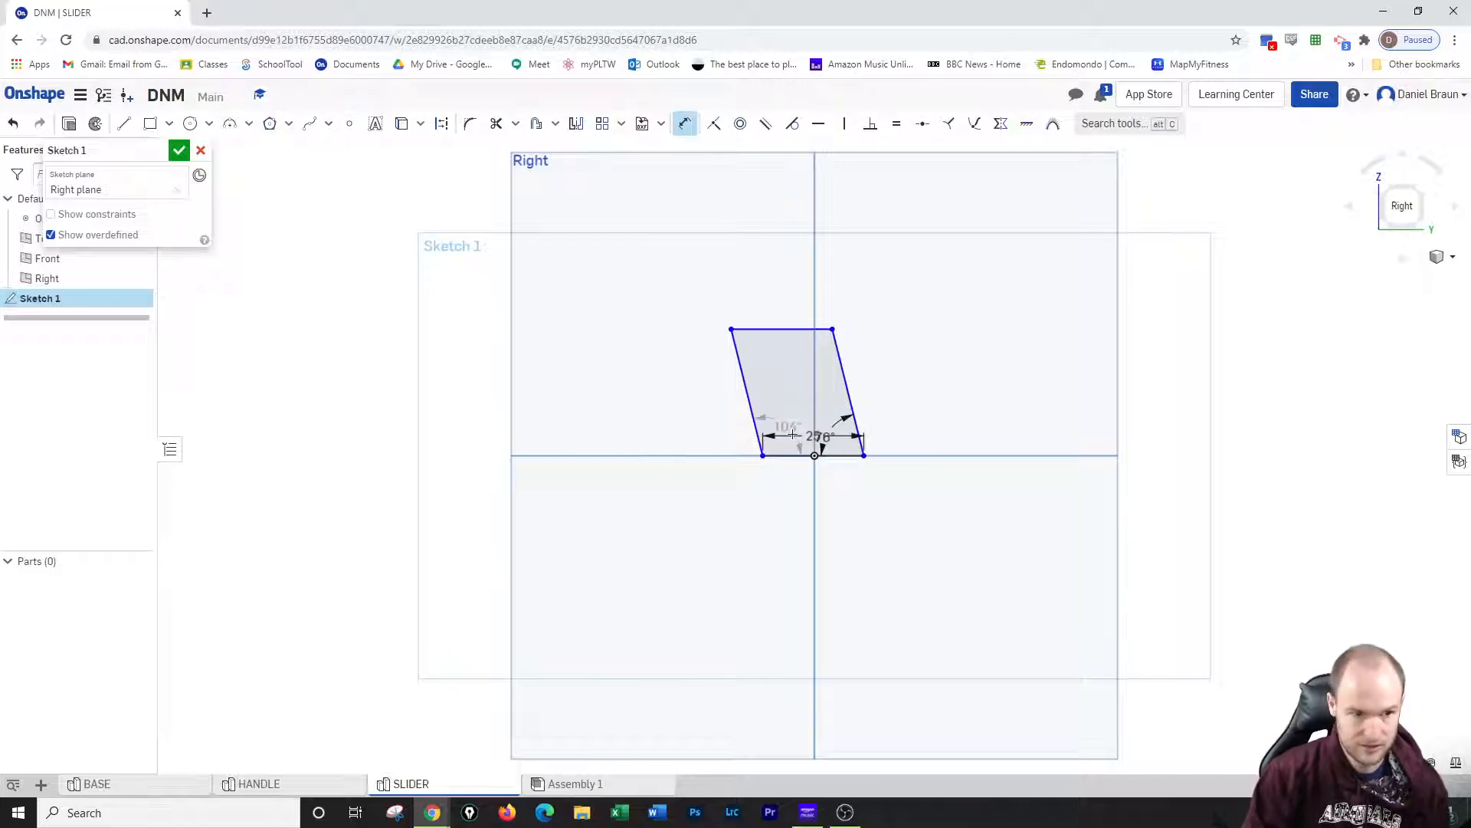
Undo the angle dimensions and the equal constraint on the top and bottom edges
{"action": "key", "text": "ctrl+z"}
{"action": "key", "text": "ctrl+z"}
{"action": "key", "text": "ctrl+z"}
{"action": "key", "text": "ctrl+z"}
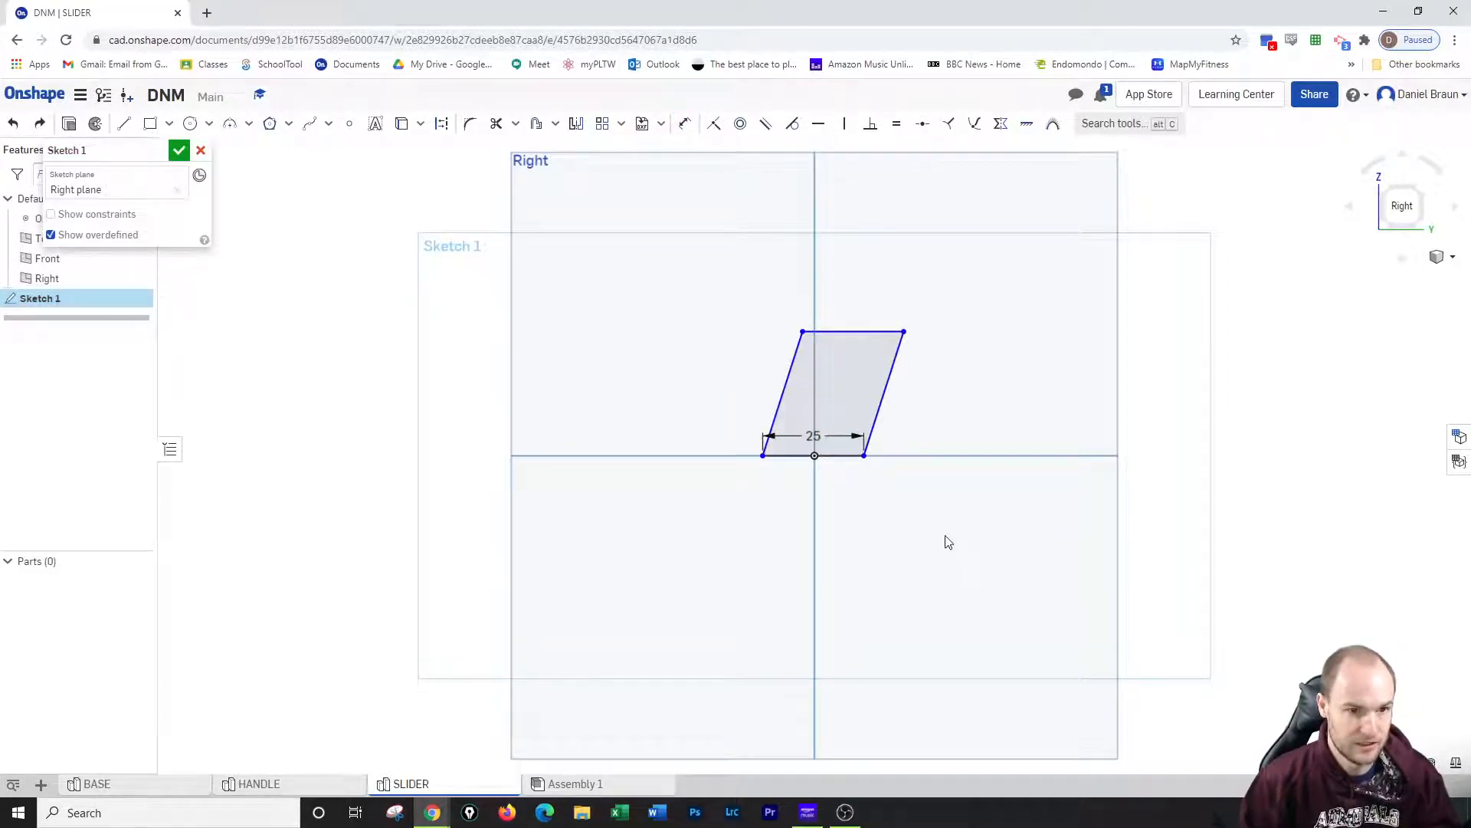
{"action": "key", "text": "ctrl+z"}
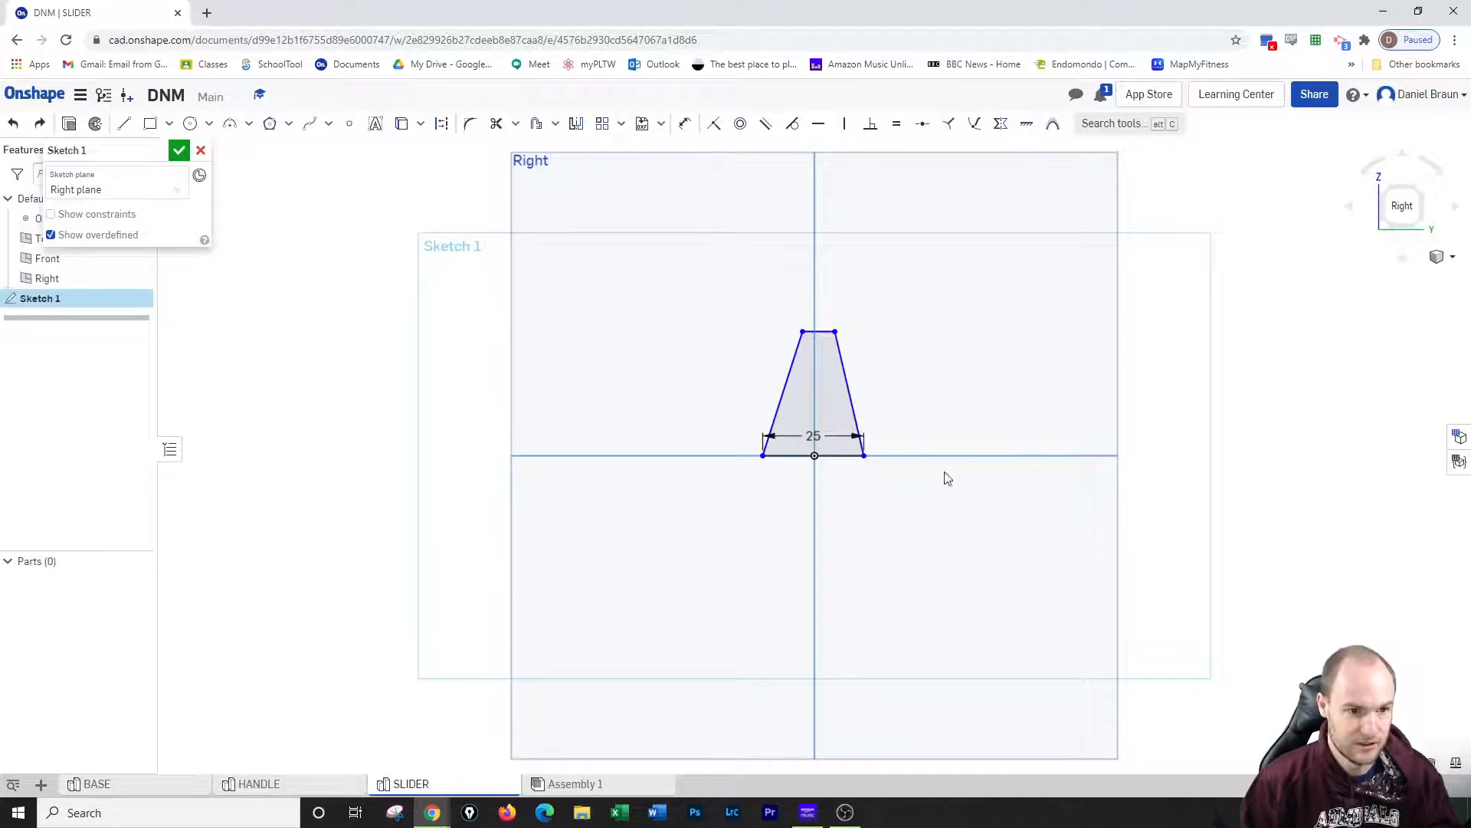
Set the angle between the trapezoid's right side and its base to 76°
{"action": "left_click", "coordinate": [765, 123]}
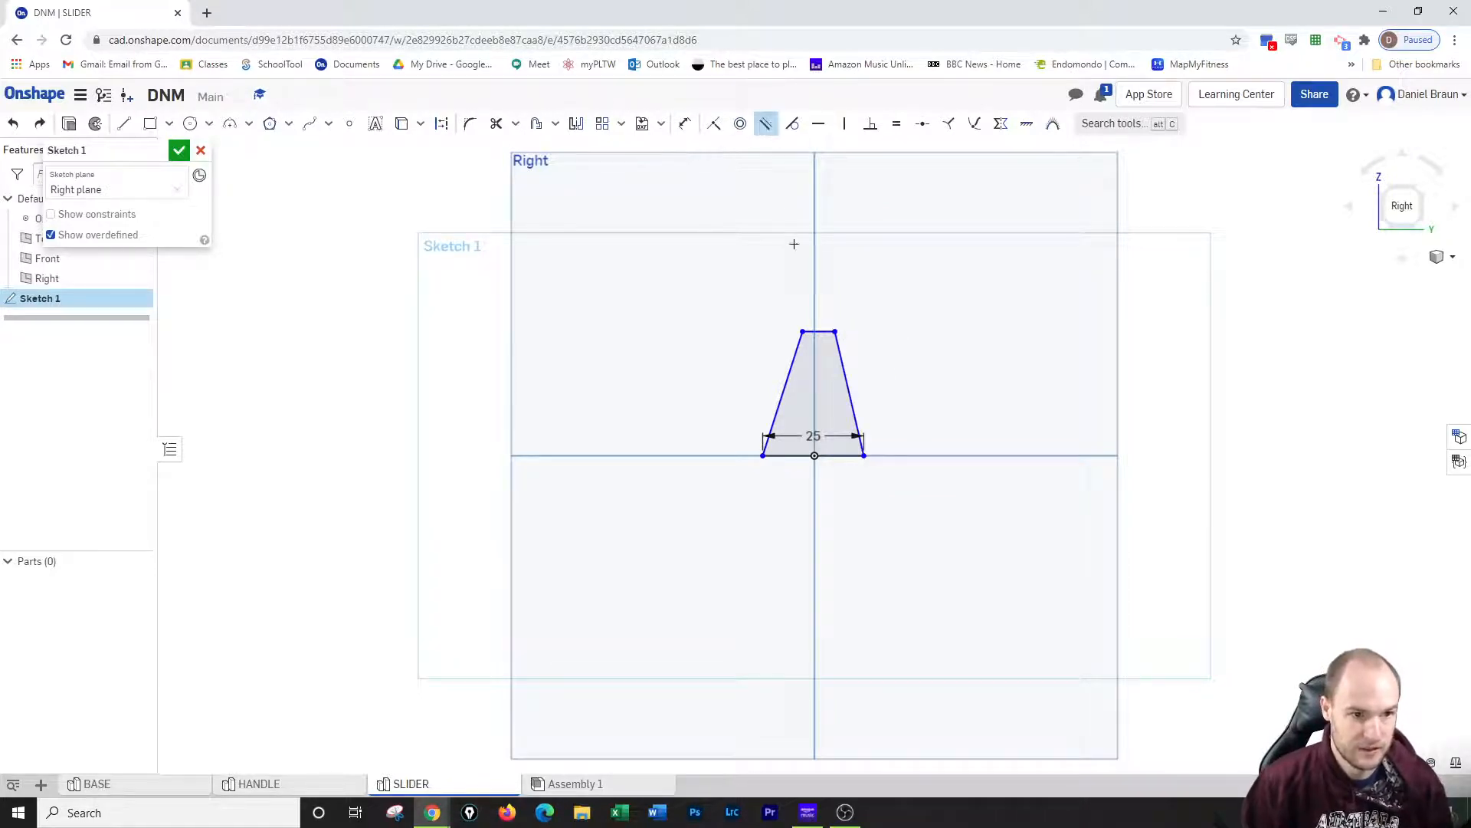
{"action": "left_click", "coordinate": [840, 455]}
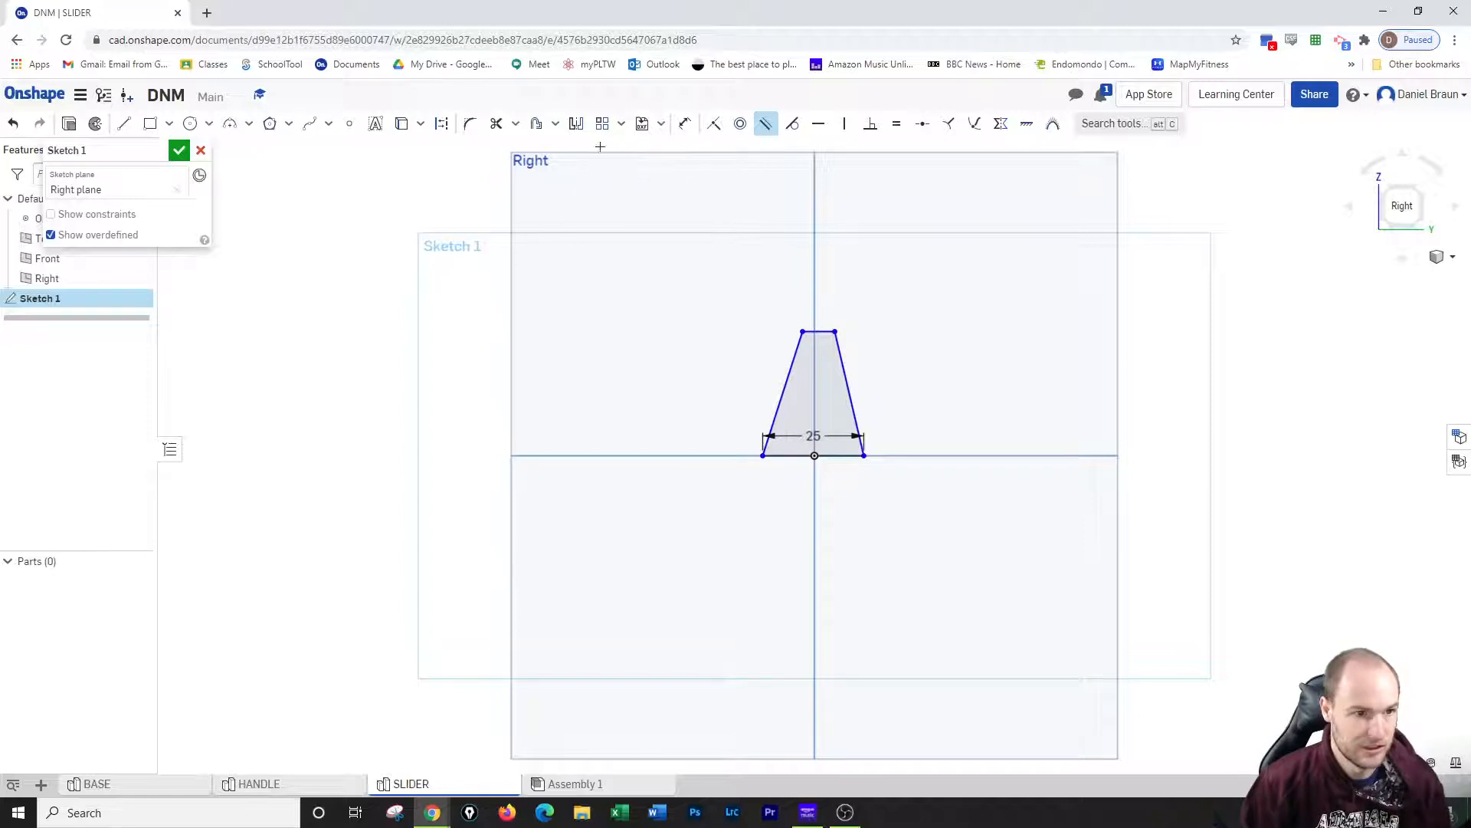
{"action": "left_click", "coordinate": [685, 123]}
{"action": "left_click", "coordinate": [846, 401]}
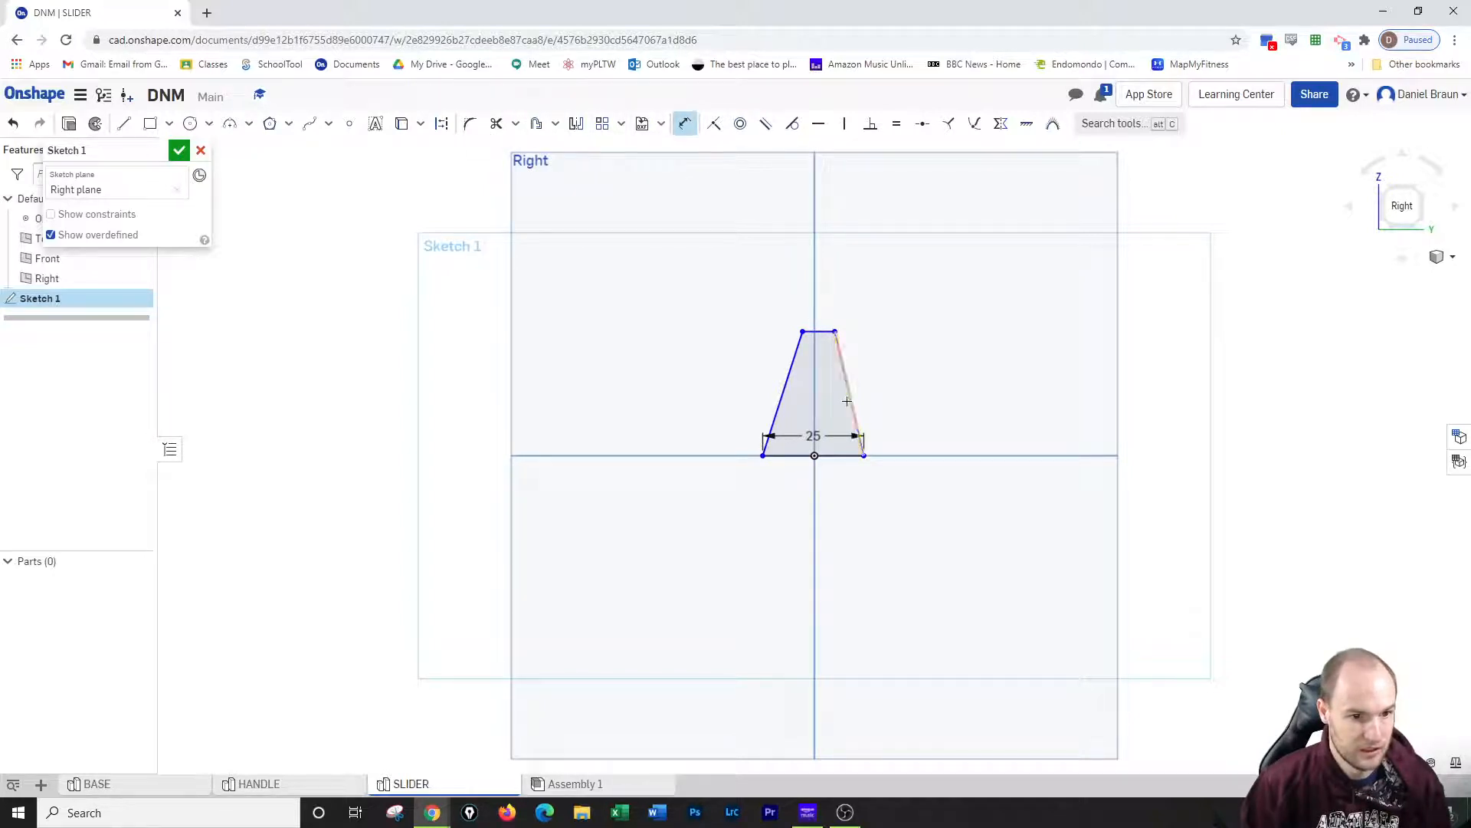
{"action": "left_click", "coordinate": [832, 454]}
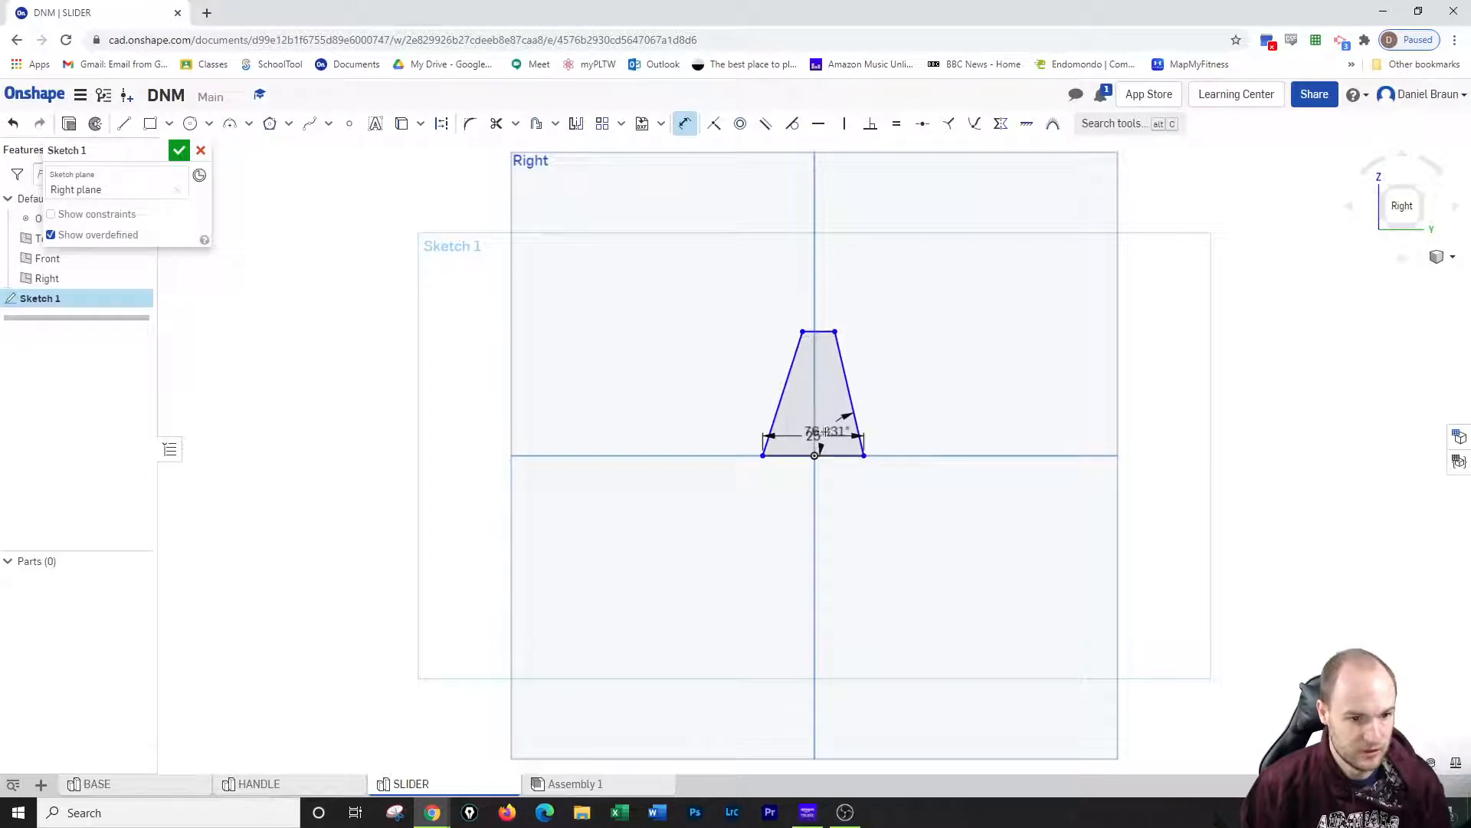
{"action": "left_click", "coordinate": [814, 418]}
{"action": "type", "text": "75"}
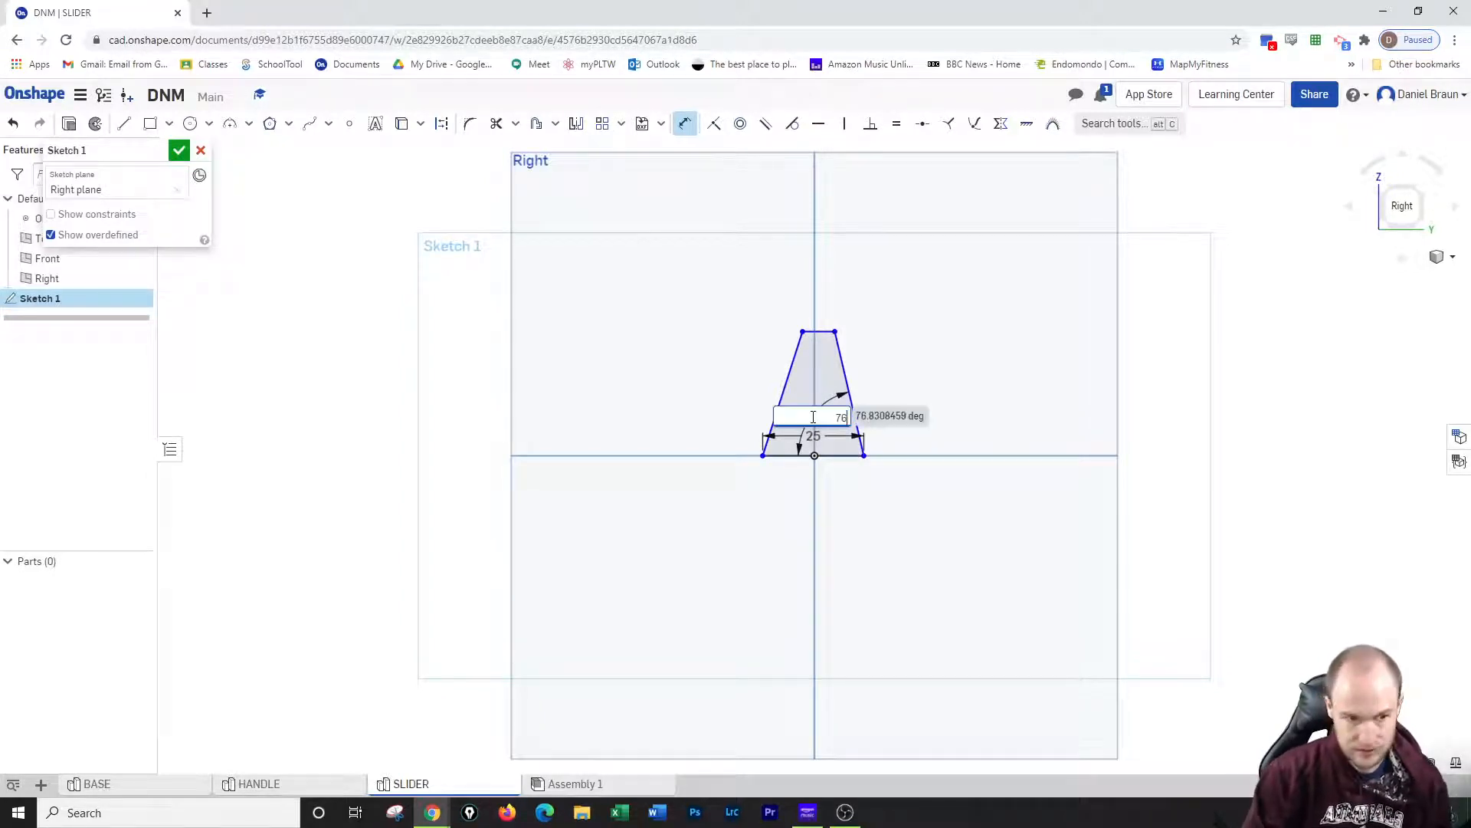
{"action": "key", "text": "Return"}
Set the angle between the trapezoid's left side and its base to 76°
{"action": "left_click", "coordinate": [783, 405]}
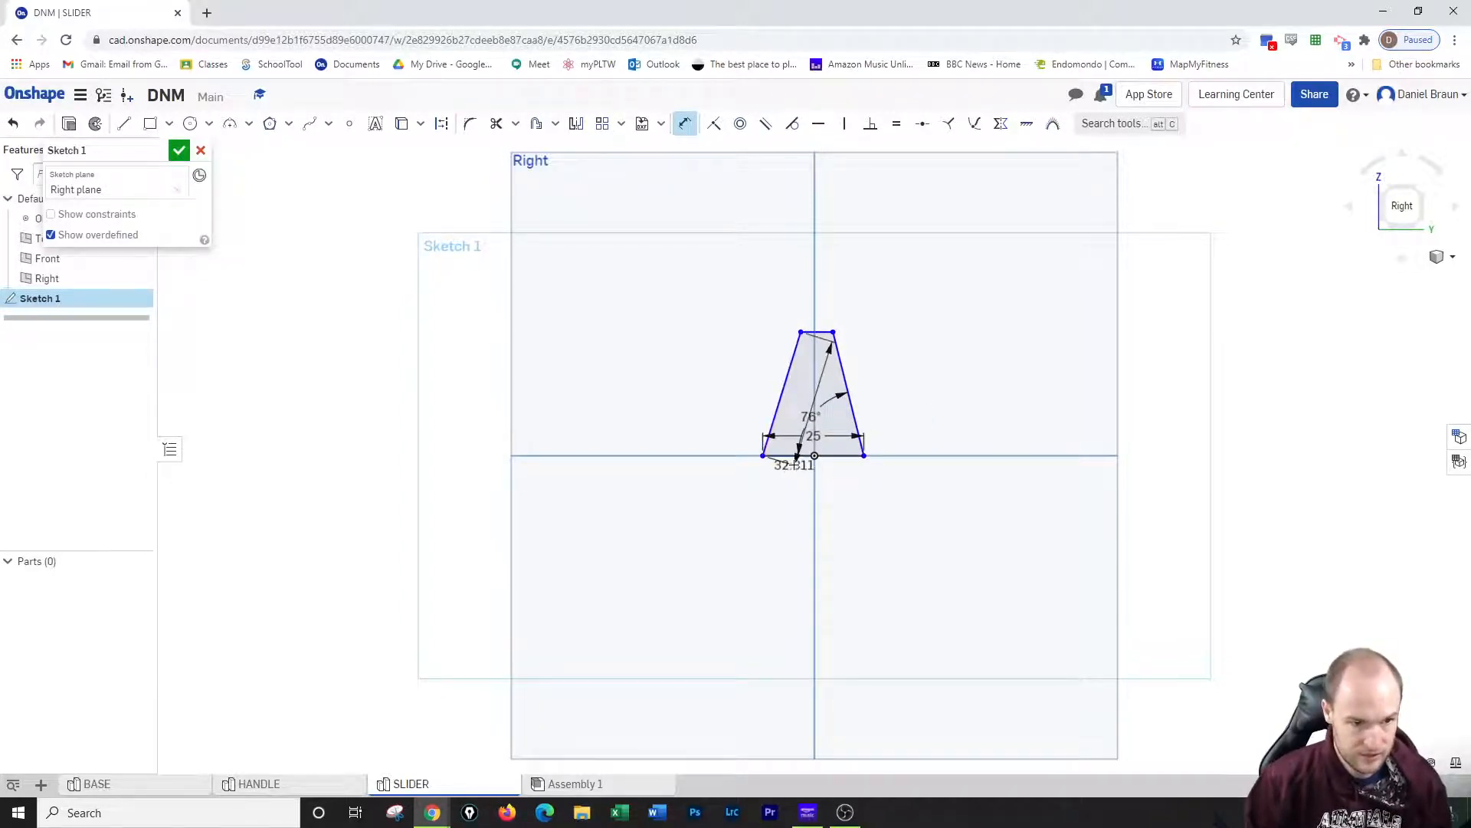
{"action": "left_click", "coordinate": [791, 455]}
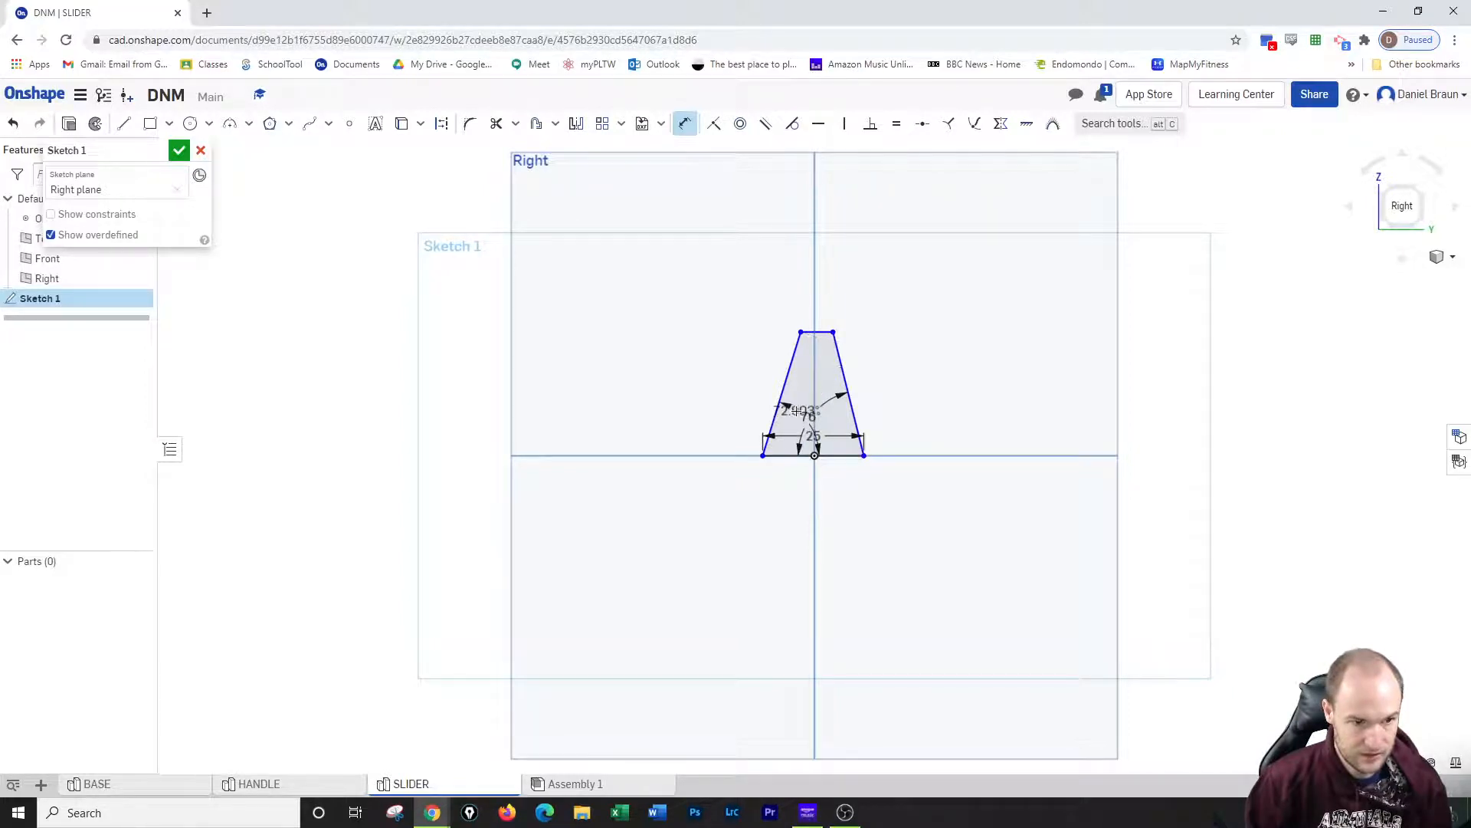
{"action": "left_click", "coordinate": [803, 421]}
{"action": "type", "text": "76+"}
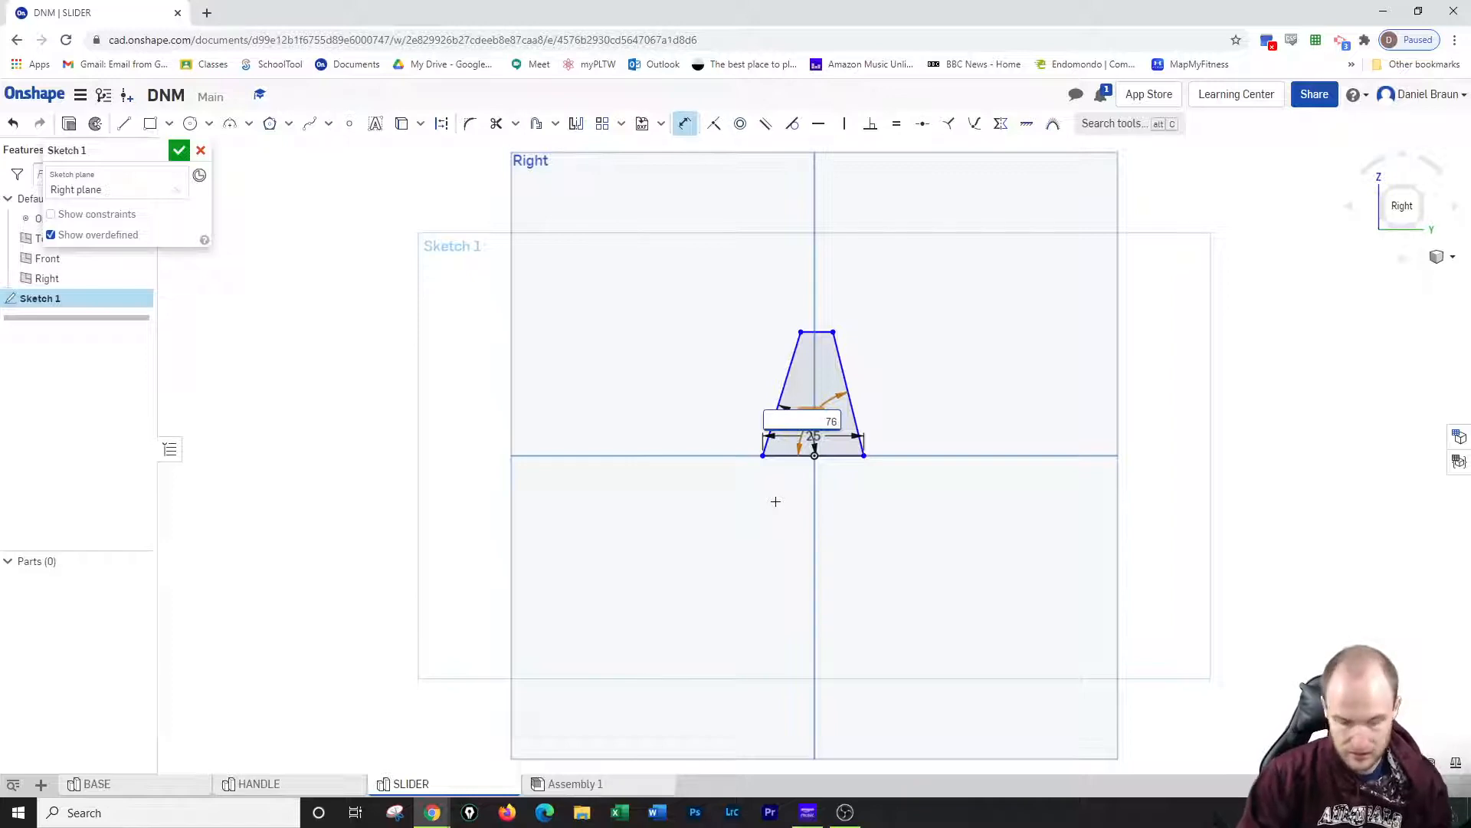
{"action": "key", "text": "Return"}
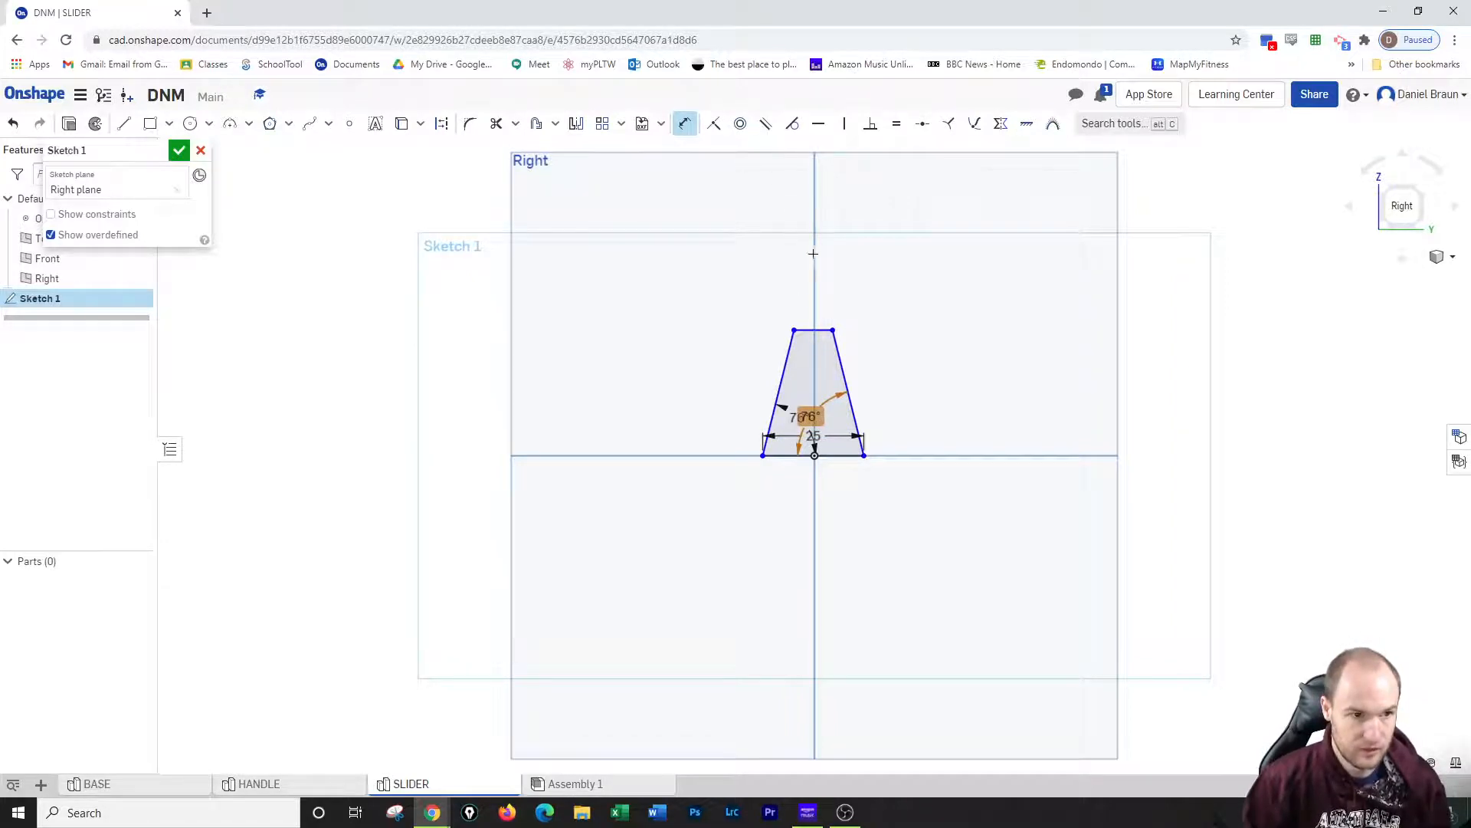
Set the trapezoid's height between its top edge and base to 25 mm and finish the sketch
{"action": "left_click", "coordinate": [814, 330]}
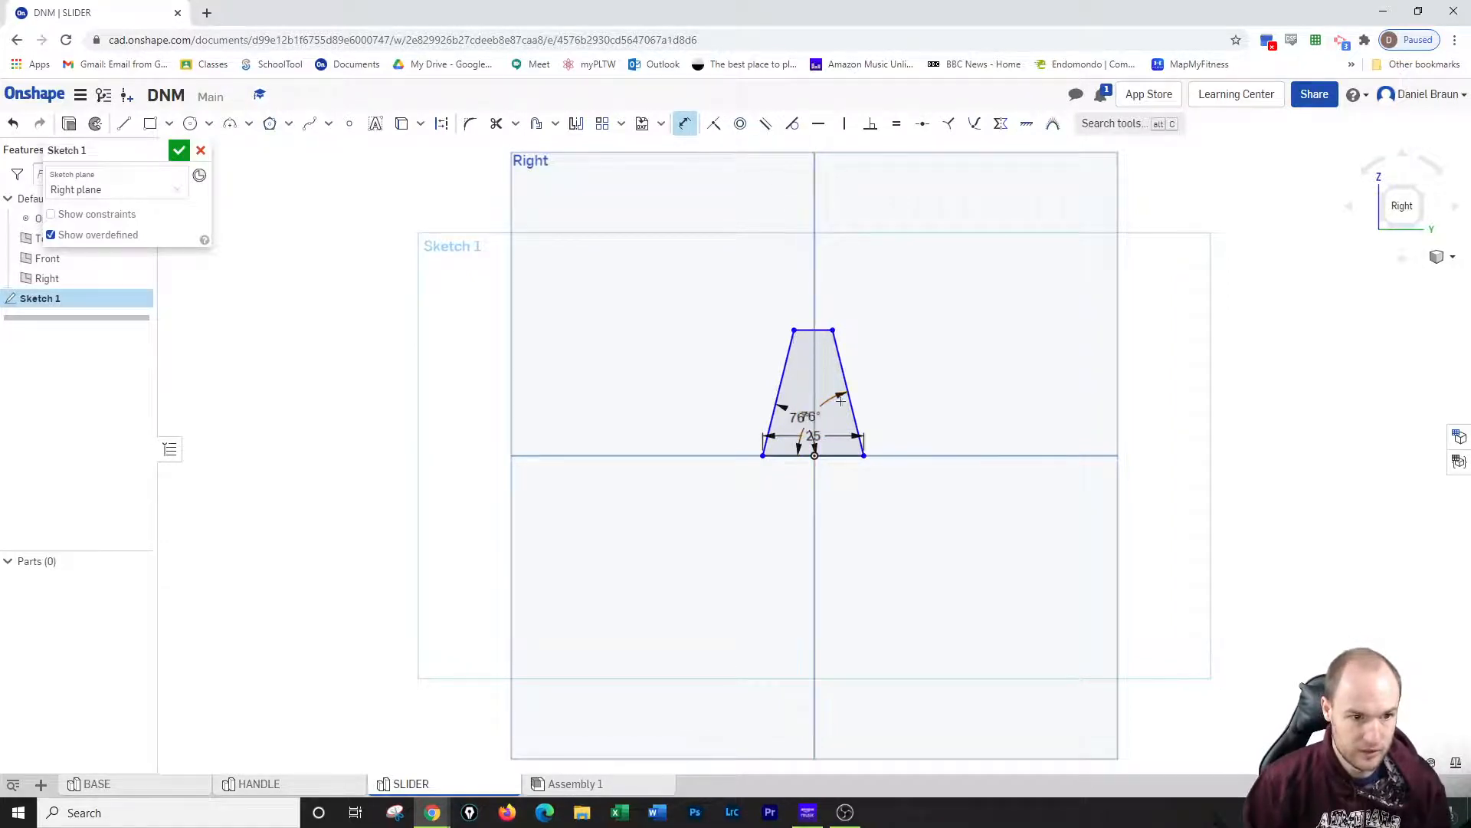
{"action": "left_click", "coordinate": [866, 457]}
{"action": "left_click", "coordinate": [1001, 412]}
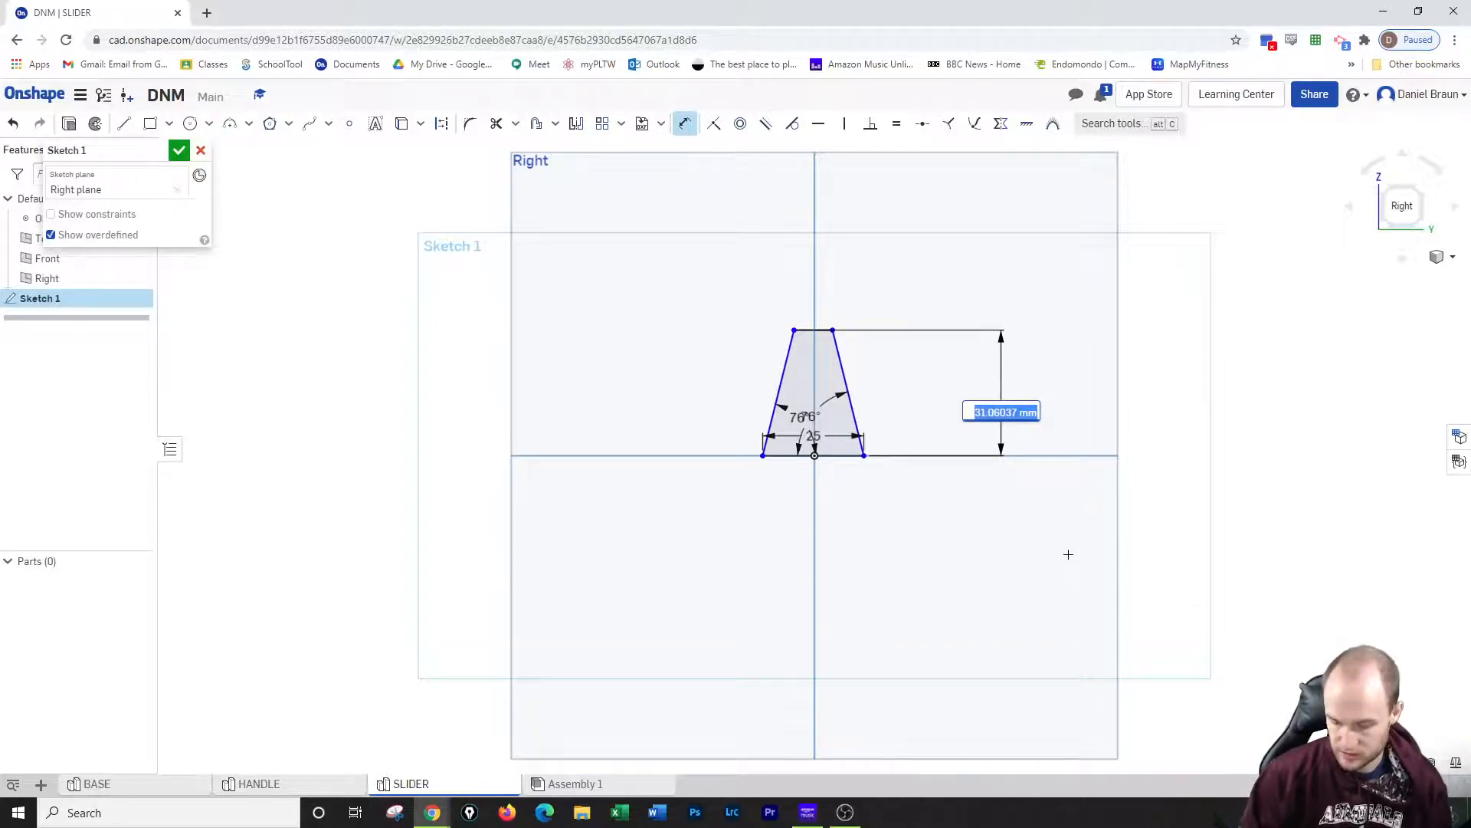
{"action": "type", "text": "25"}
{"action": "key", "text": "Return"}
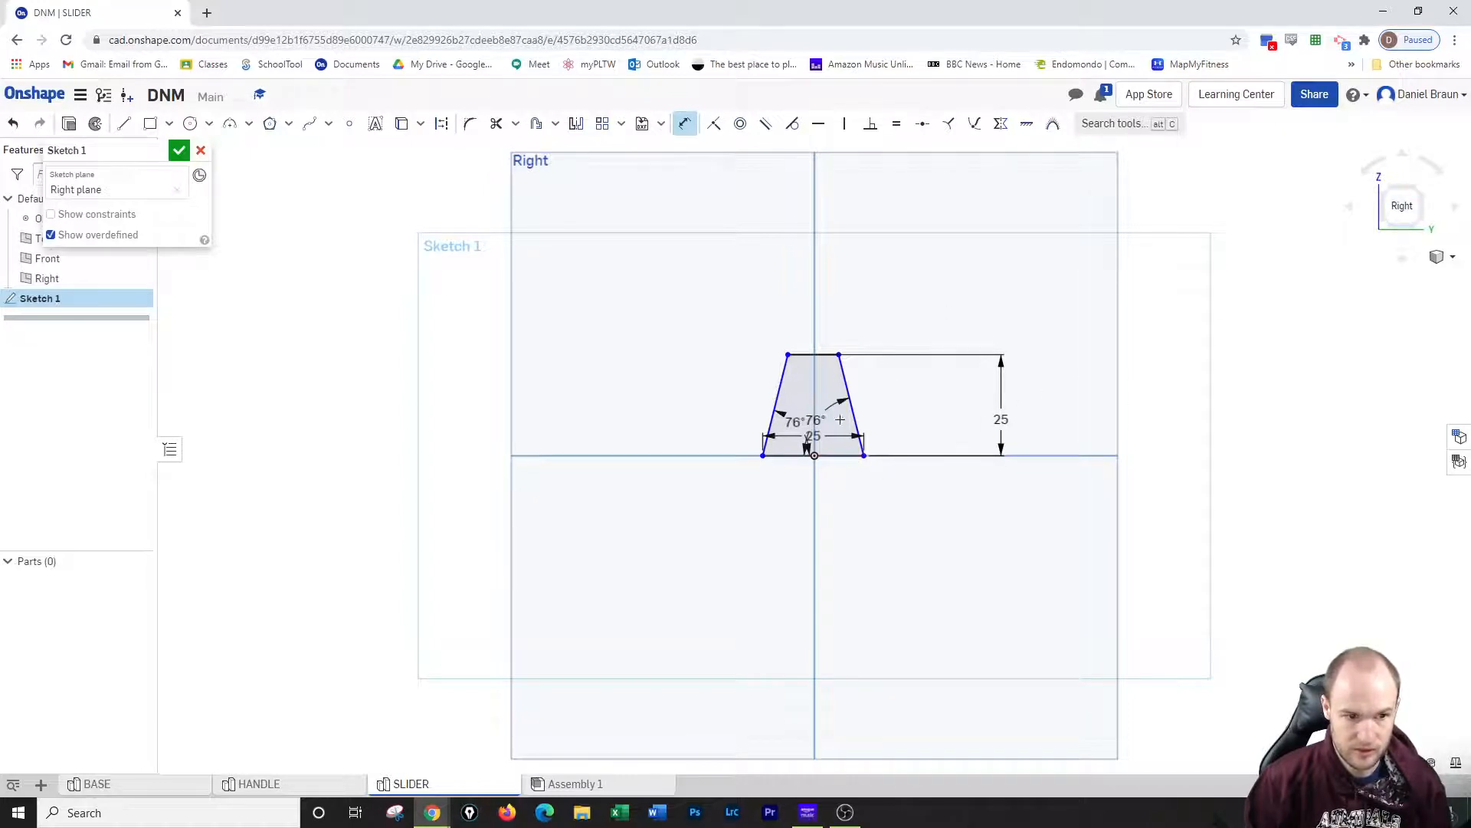
{"action": "left_click", "coordinate": [1417, 188]}
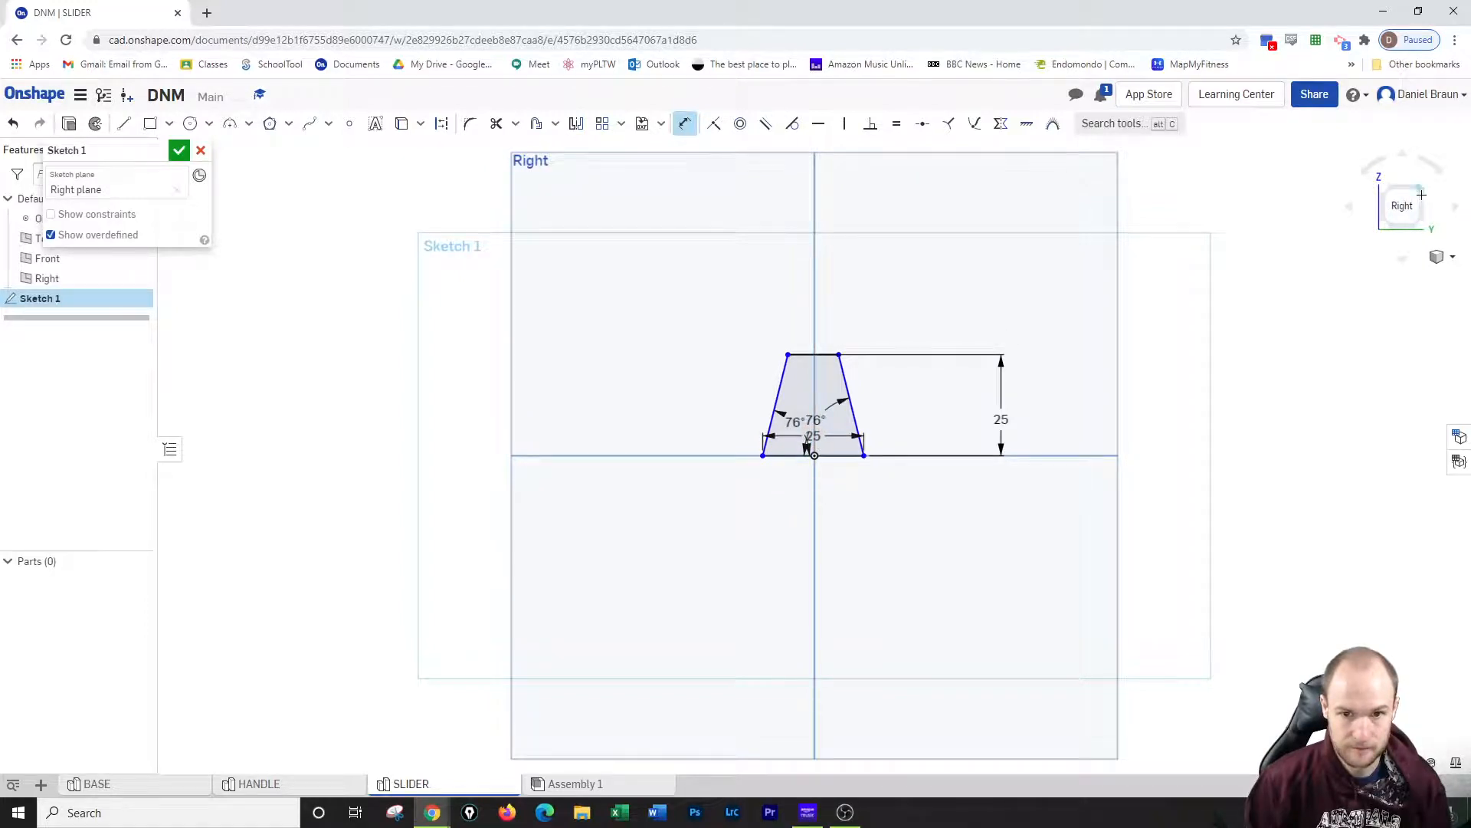
{"action": "left_click", "coordinate": [179, 150]}
Extrude the trapezoid profile as a new solid with a blind depth of 50 mm
{"action": "left_click", "coordinate": [139, 121]}
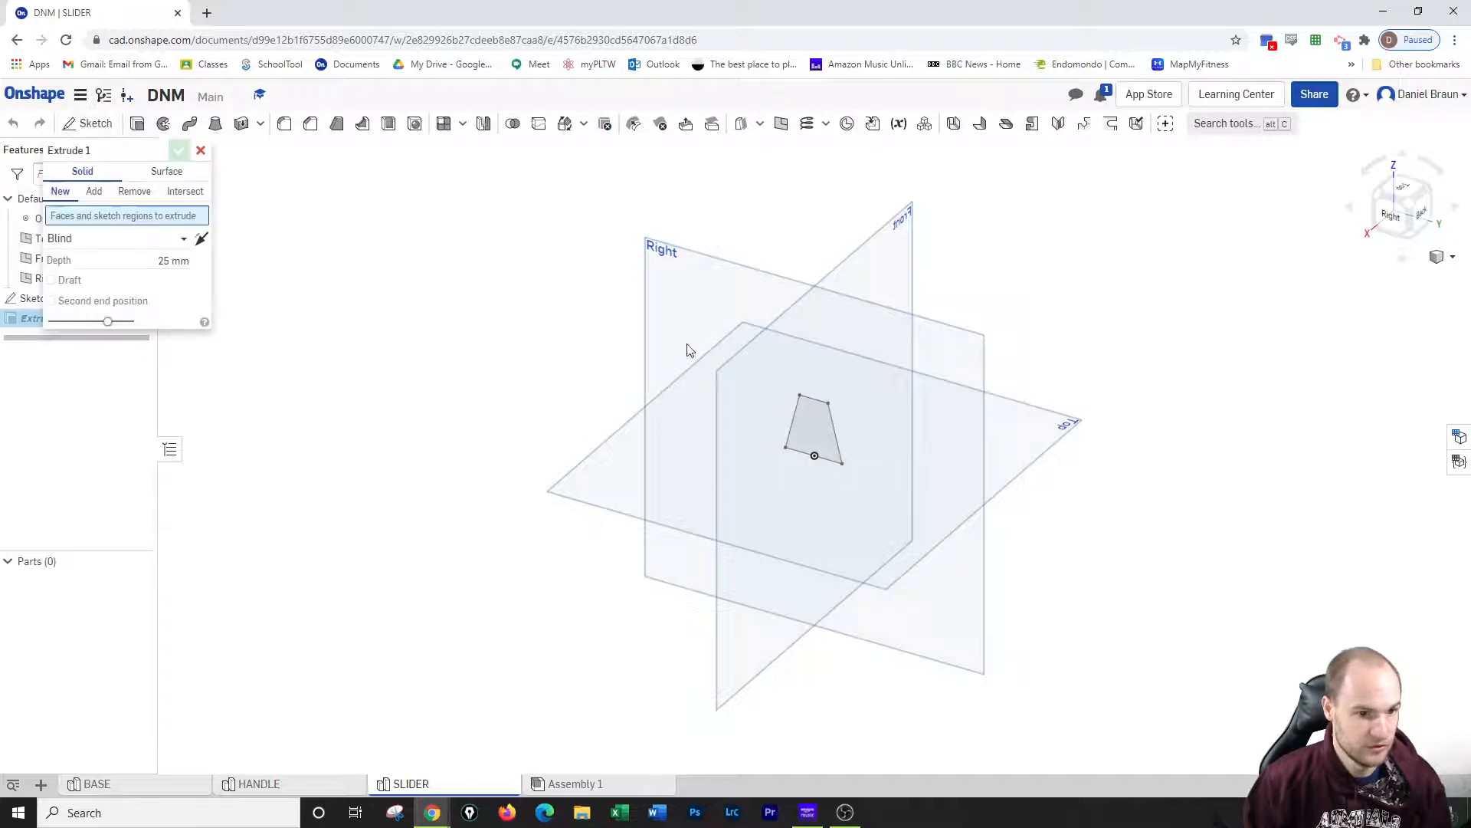
{"action": "left_click", "coordinate": [829, 430]}
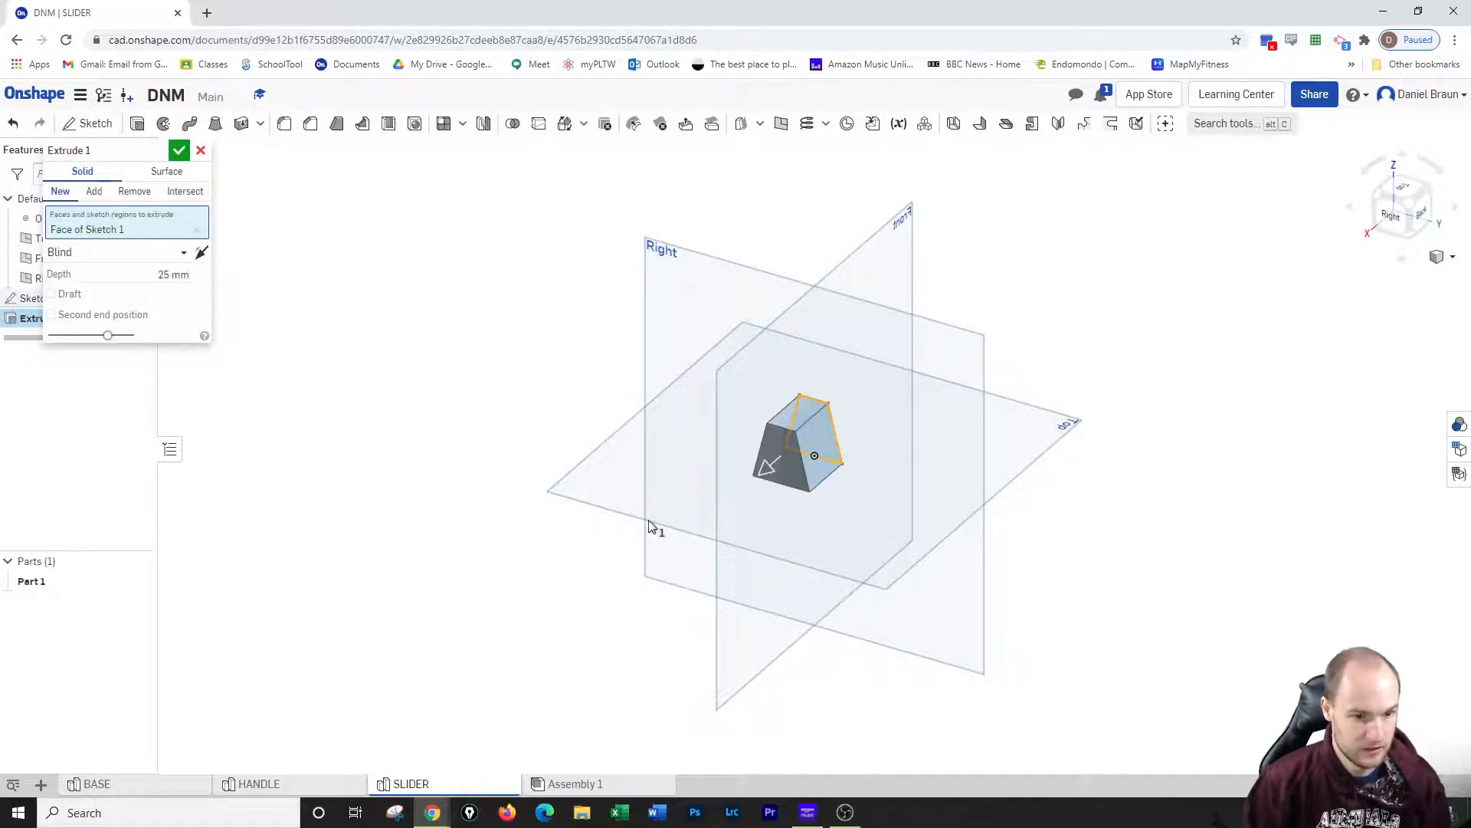
{"action": "left_click", "coordinate": [150, 275]}
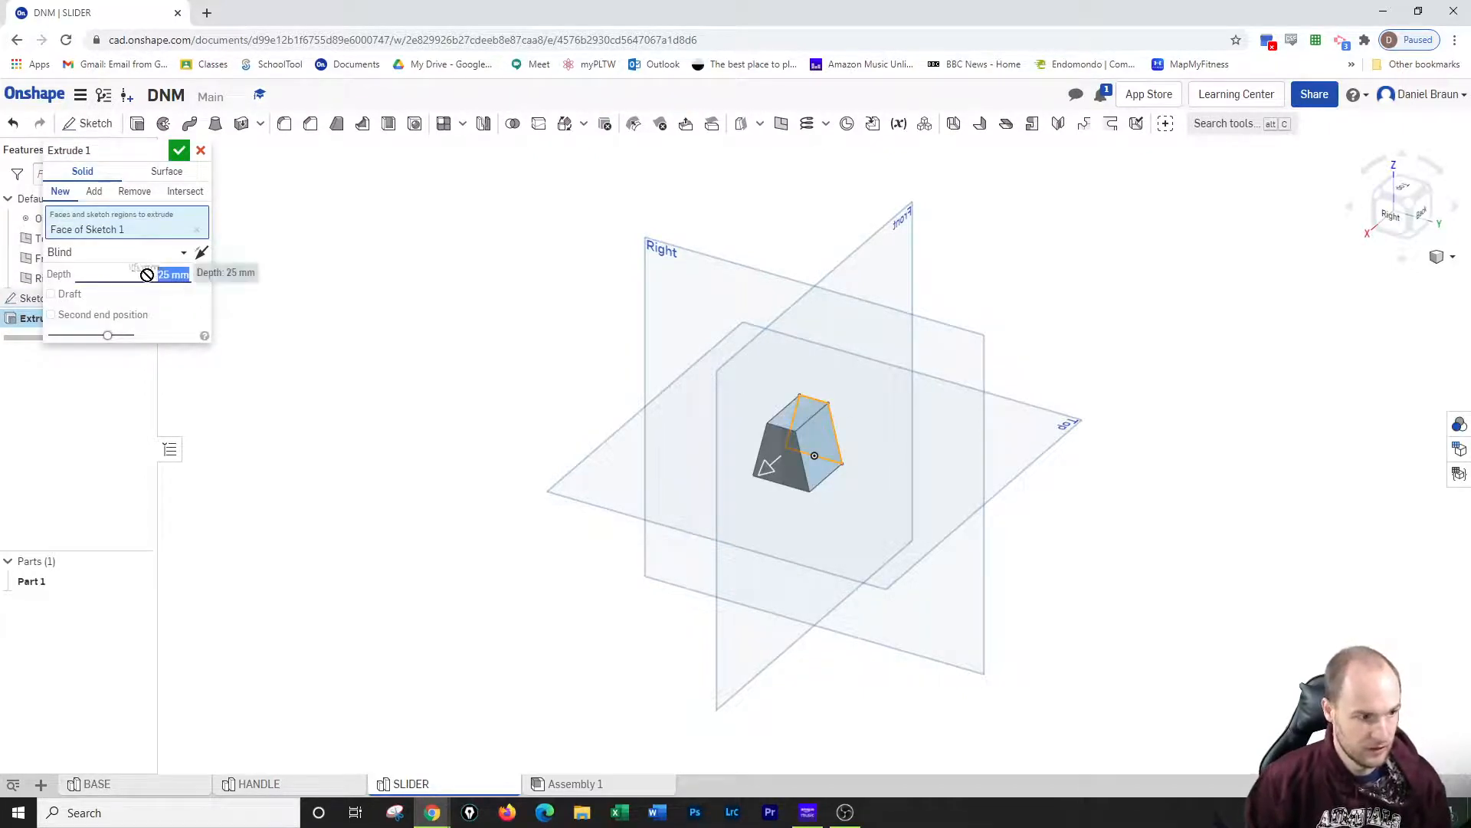
{"action": "type", "text": "50"}
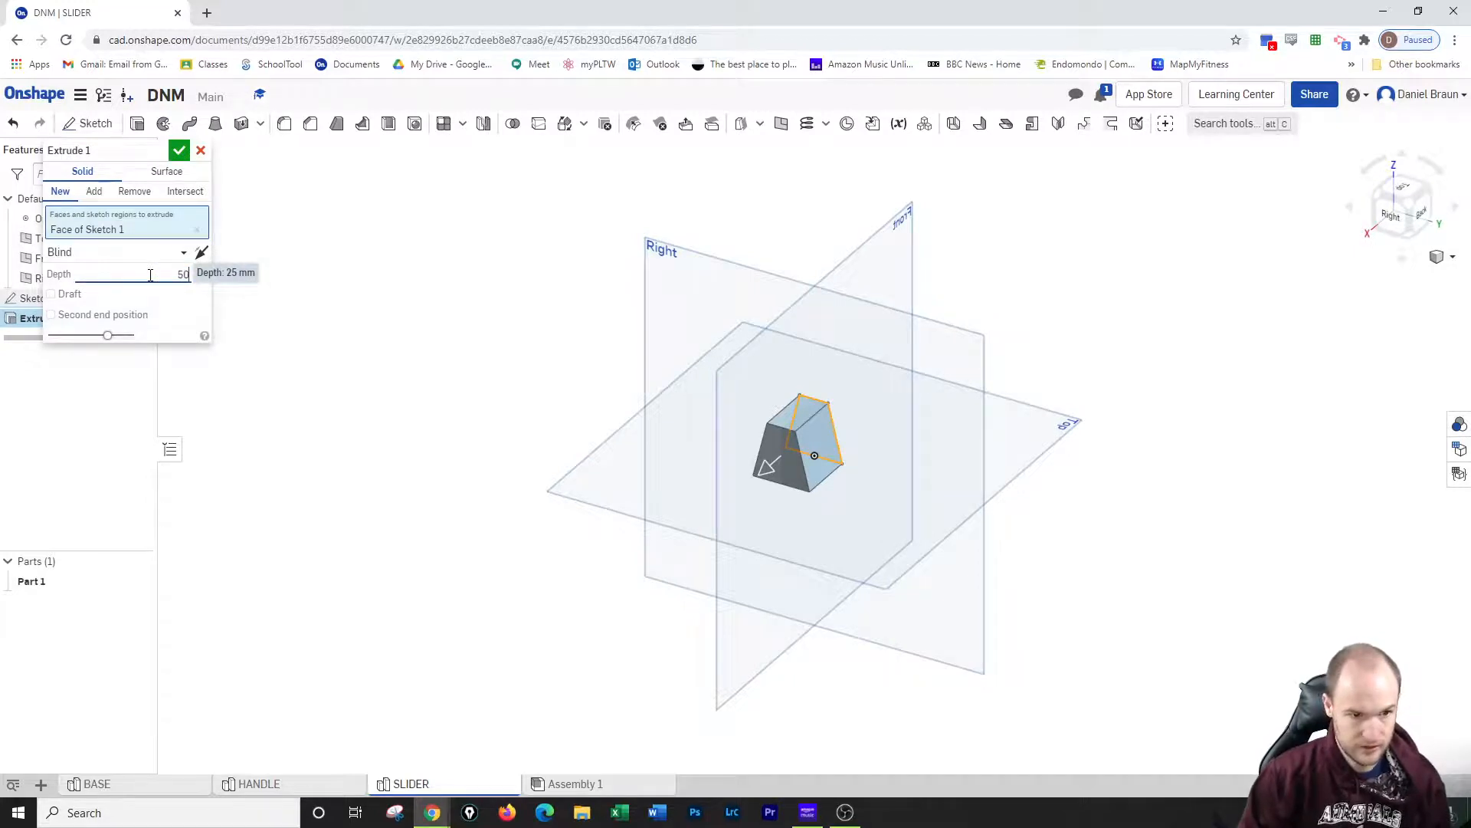
{"action": "key", "text": "Return"}
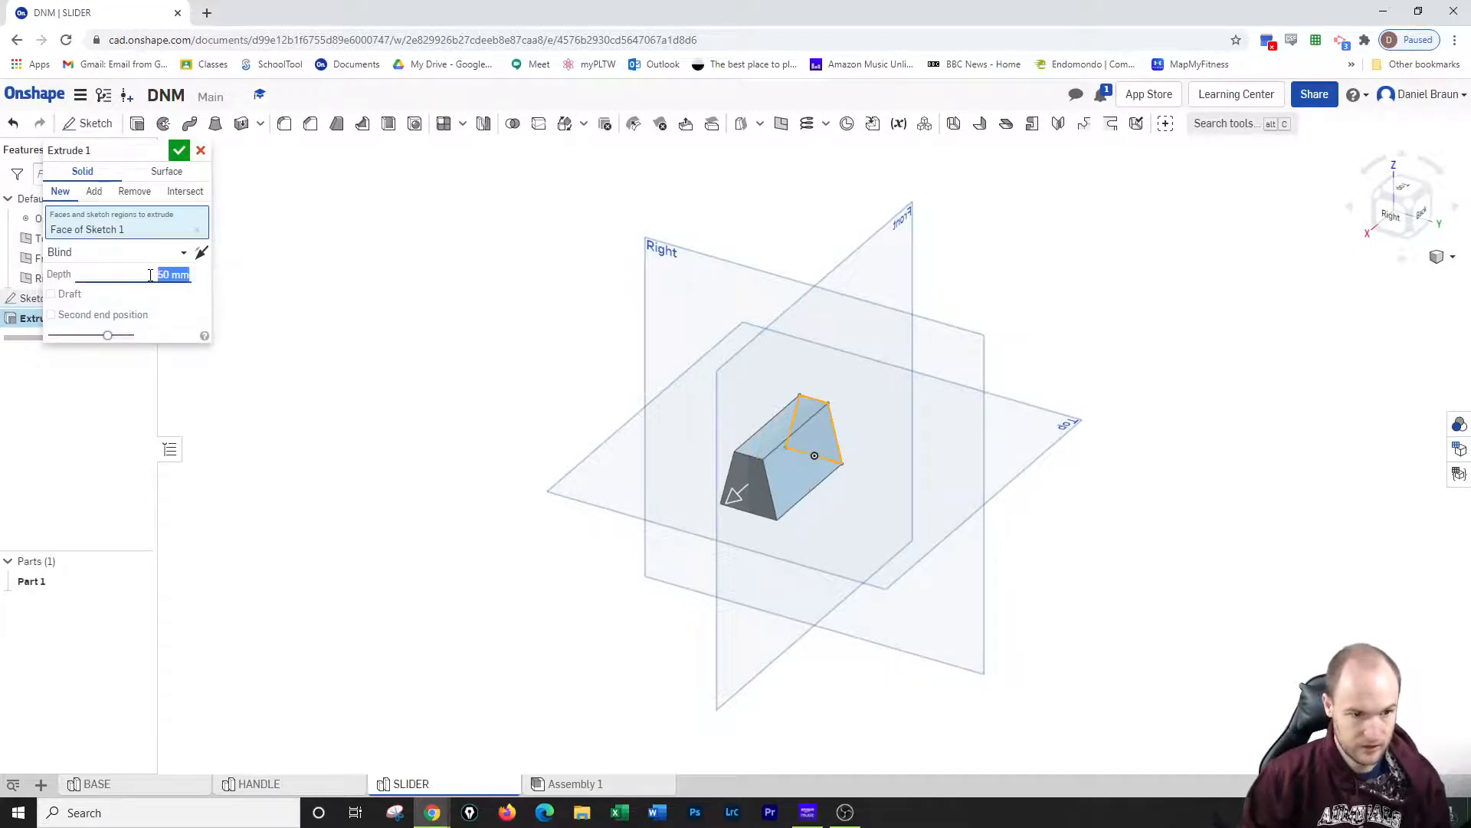
{"action": "left_click", "coordinate": [177, 151]}
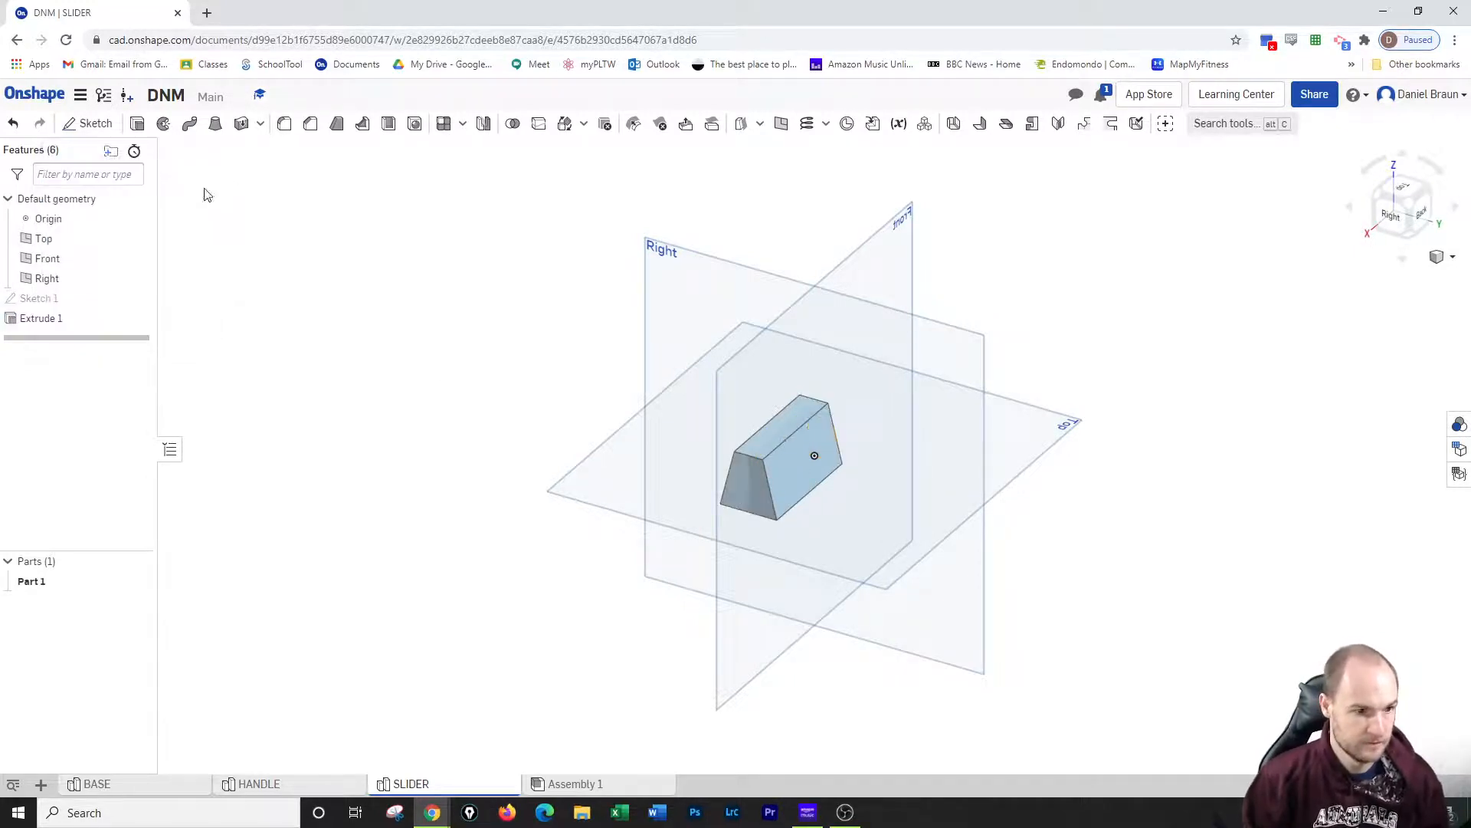
Start a sketch on the block's narrow top face and draw an 8 mm diameter circle near its middle
{"action": "left_click", "coordinate": [84, 131]}
{"action": "left_click", "coordinate": [785, 442]}
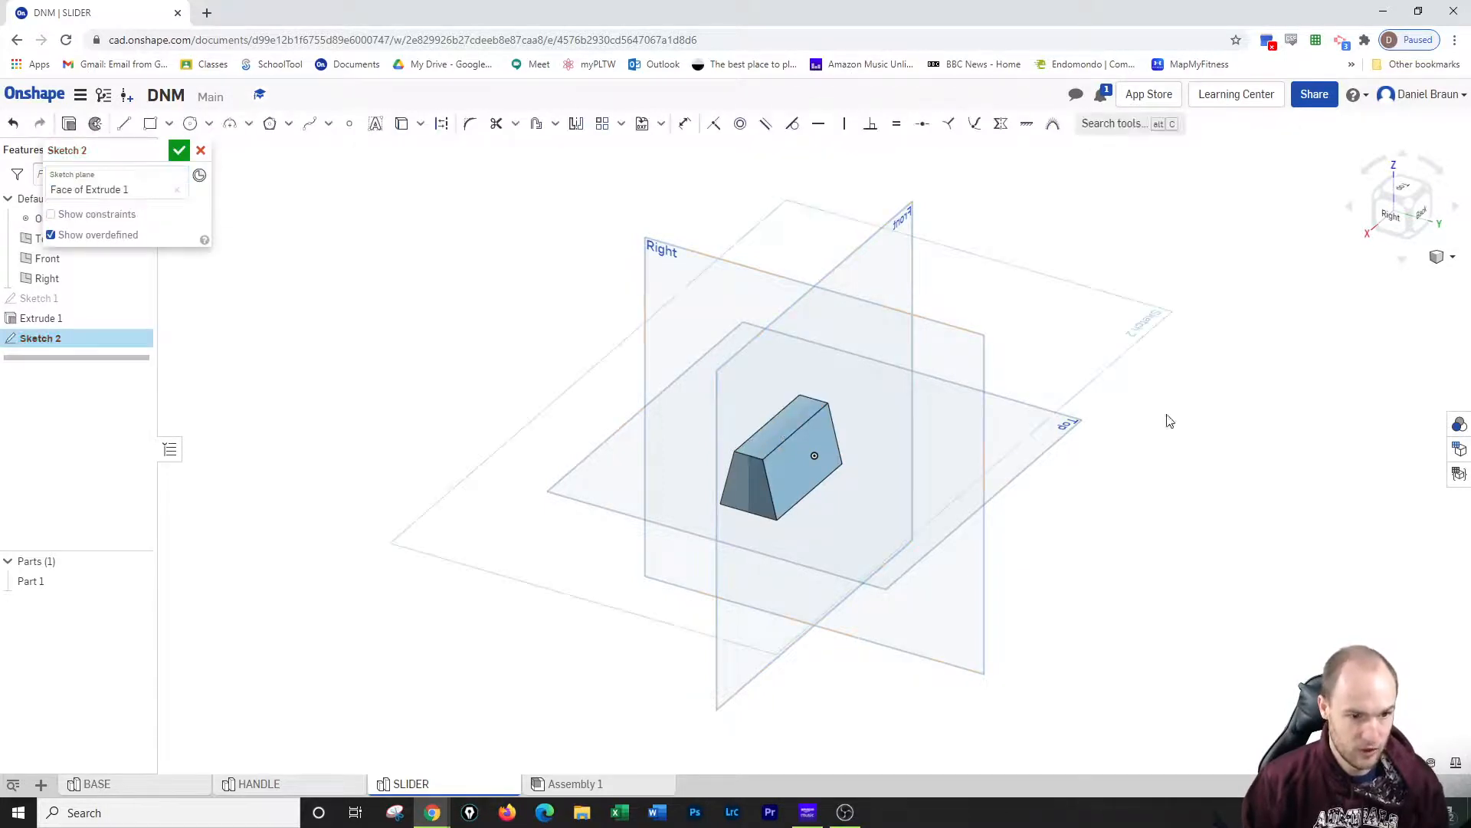
{"action": "left_click", "coordinate": [1409, 188]}
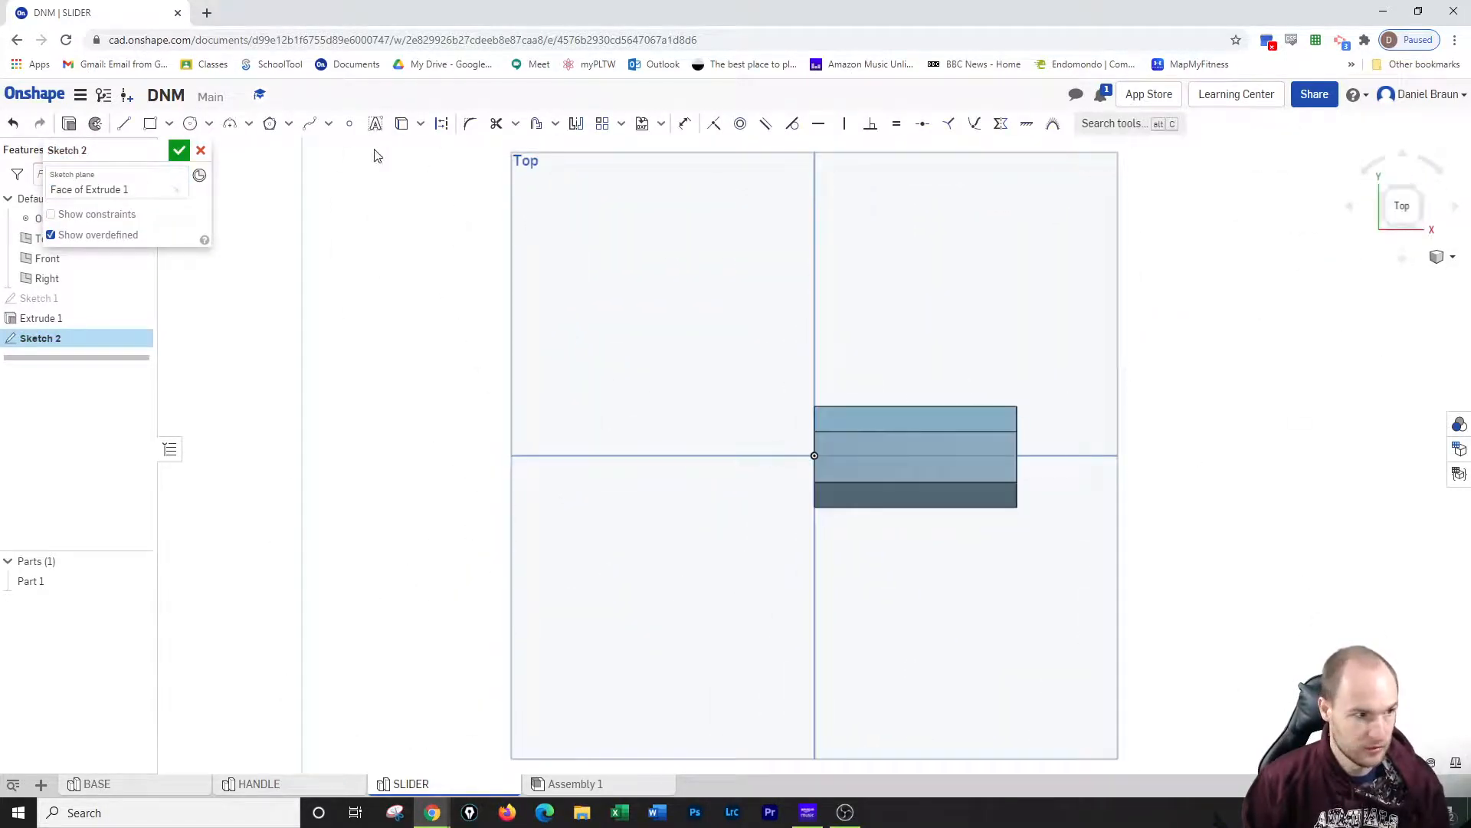
{"action": "left_click", "coordinate": [190, 123]}
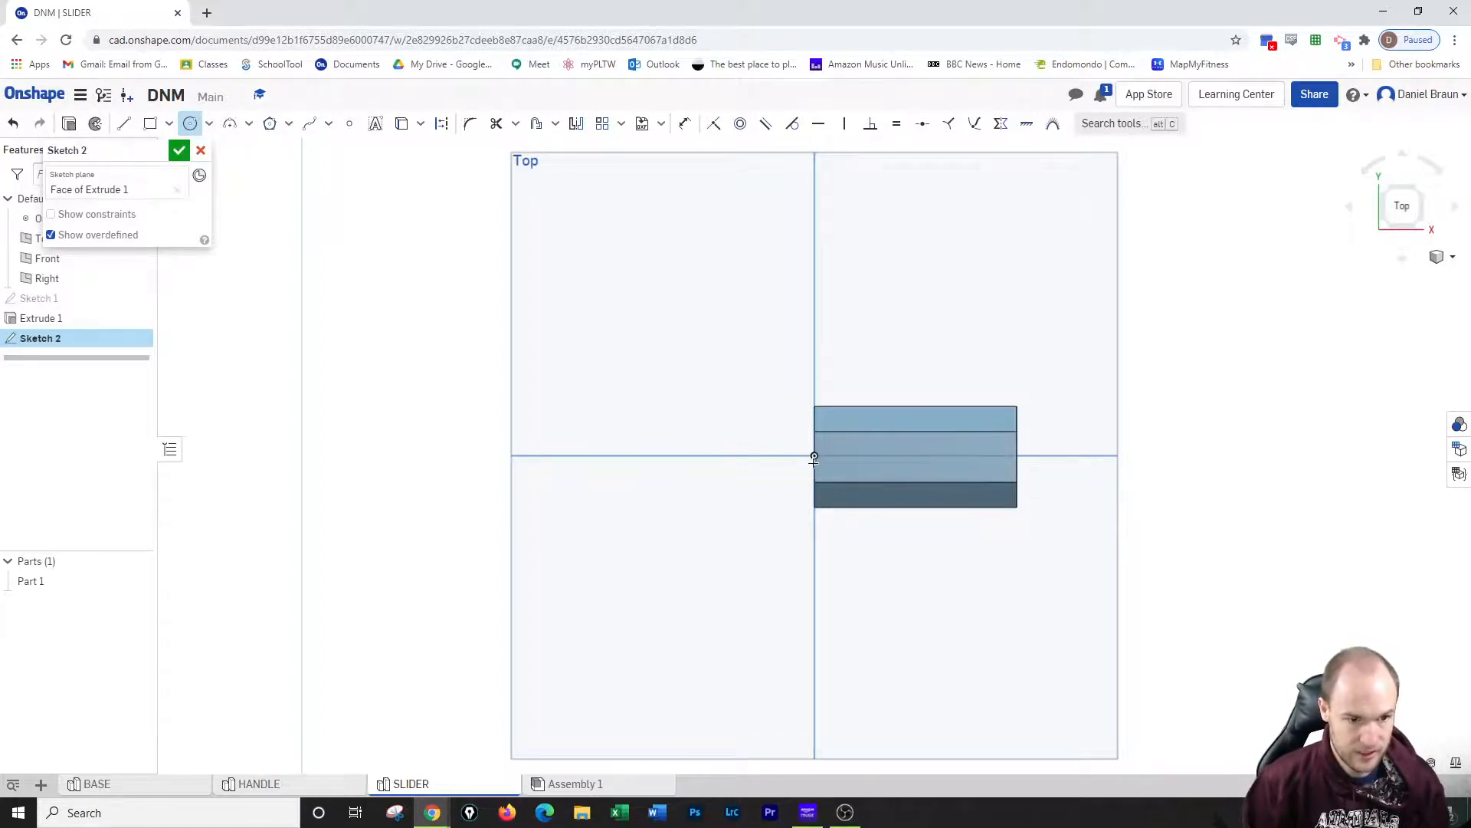
{"action": "left_click", "coordinate": [905, 447]}
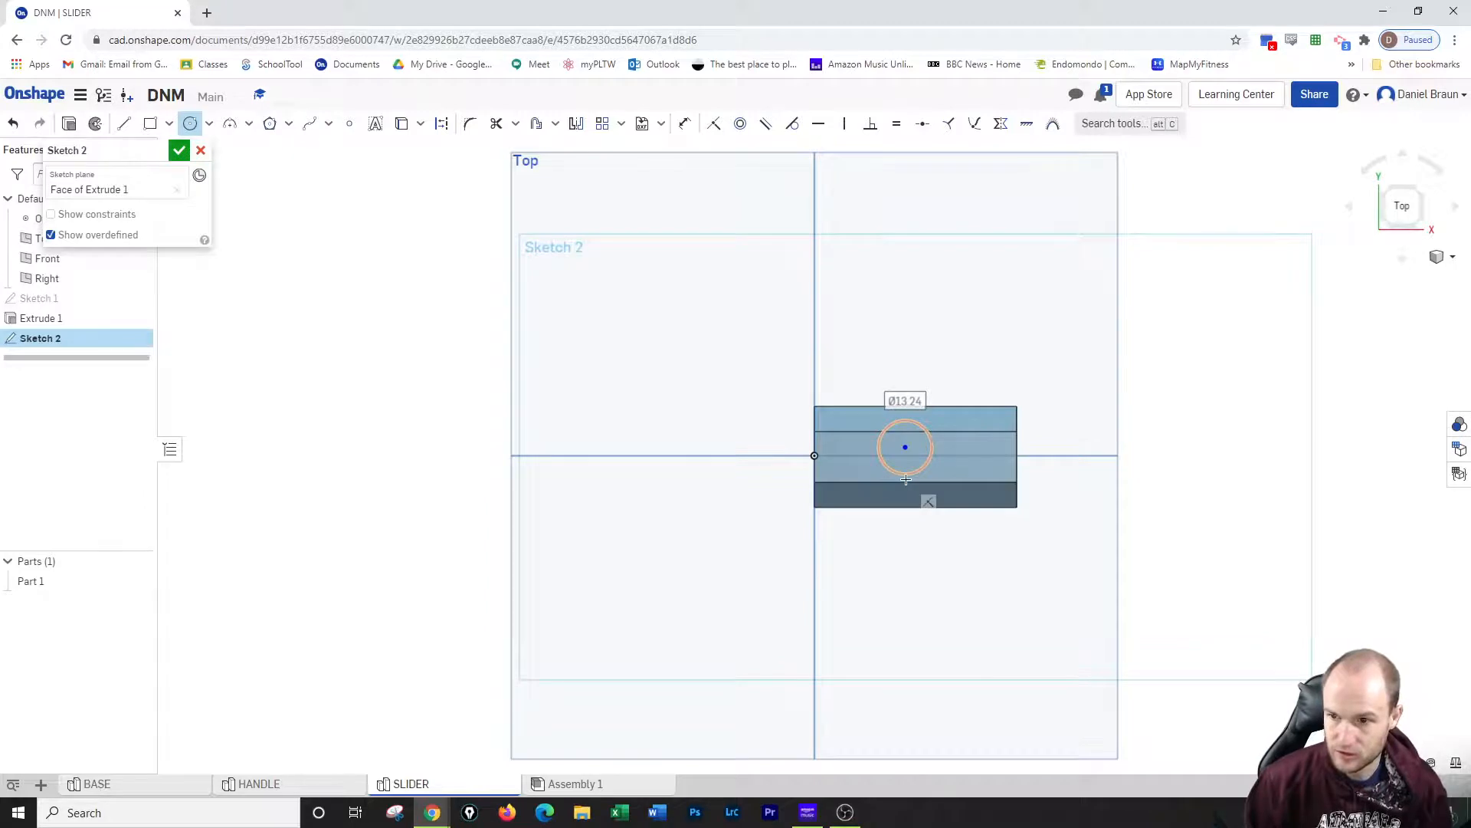
{"action": "type", "text": "8"}
{"action": "key", "text": "Return"}
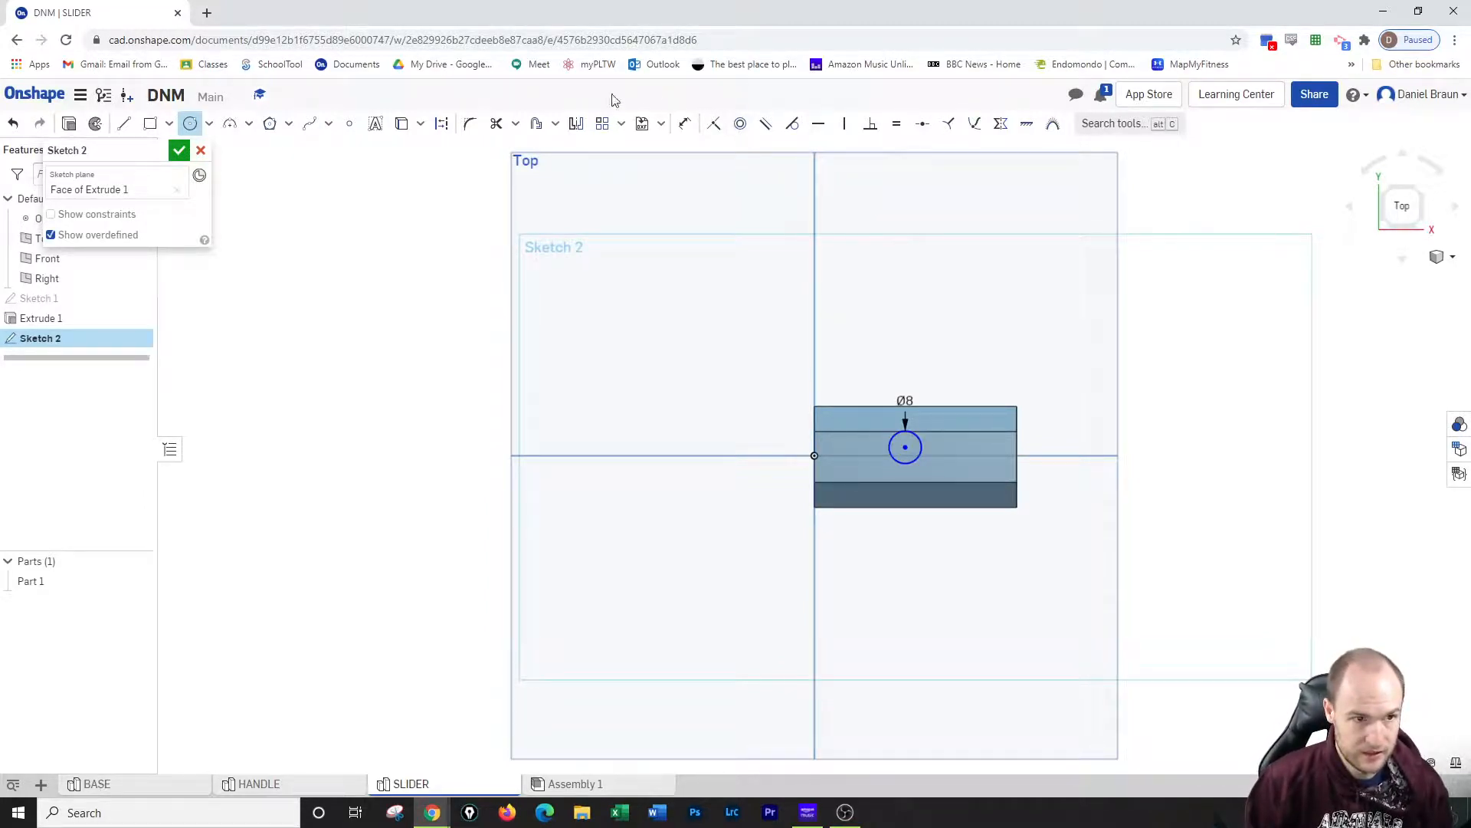
Set the distance from the circle's centre to the top face's upper long edge to 6.27 mm
{"action": "left_click", "coordinate": [679, 126]}
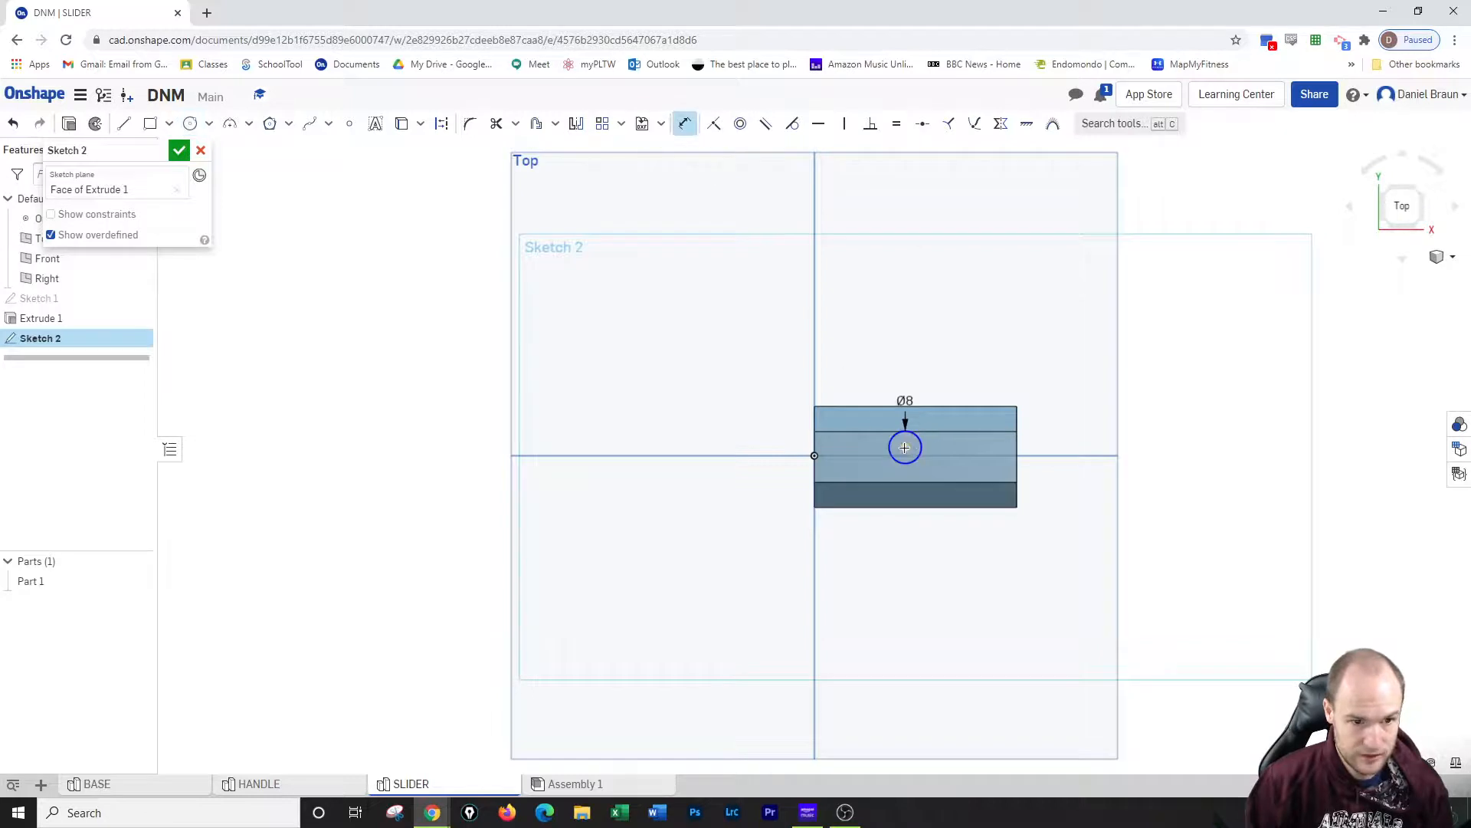
{"action": "left_click", "coordinate": [947, 434]}
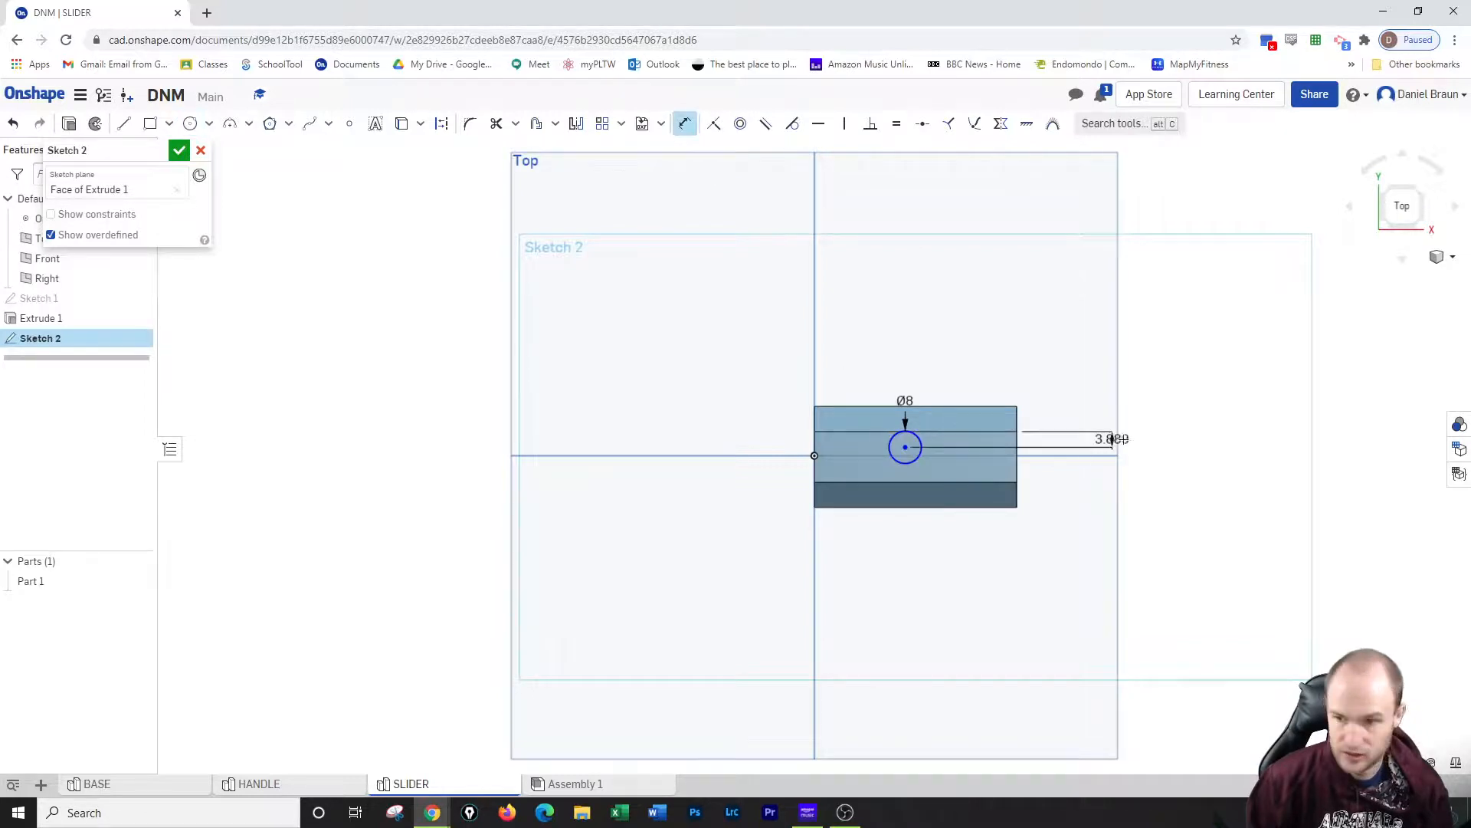
{"action": "left_click", "coordinate": [1161, 440]}
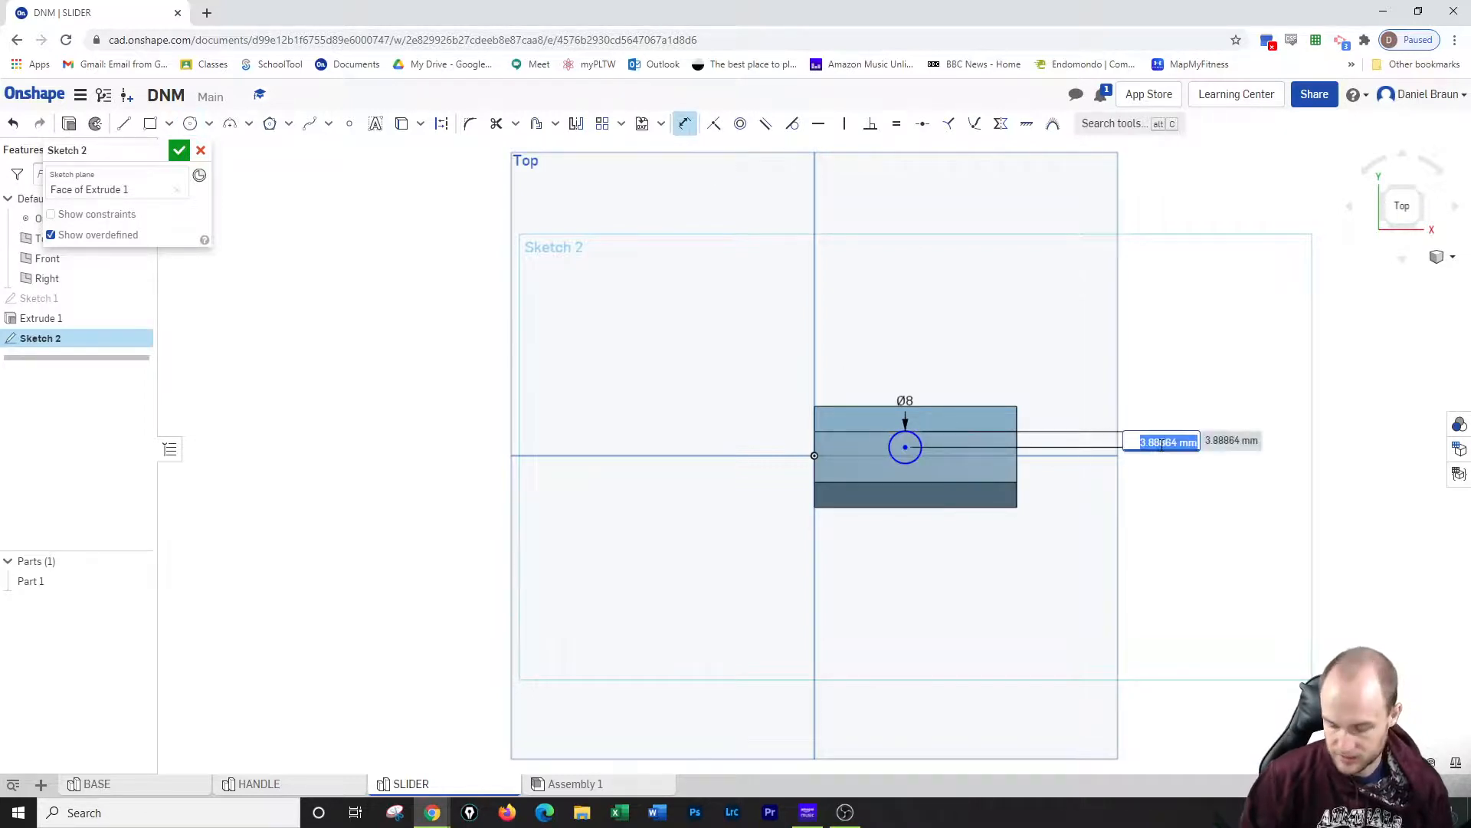
{"action": "type", "text": "6.27"}
{"action": "key", "text": "Return"}
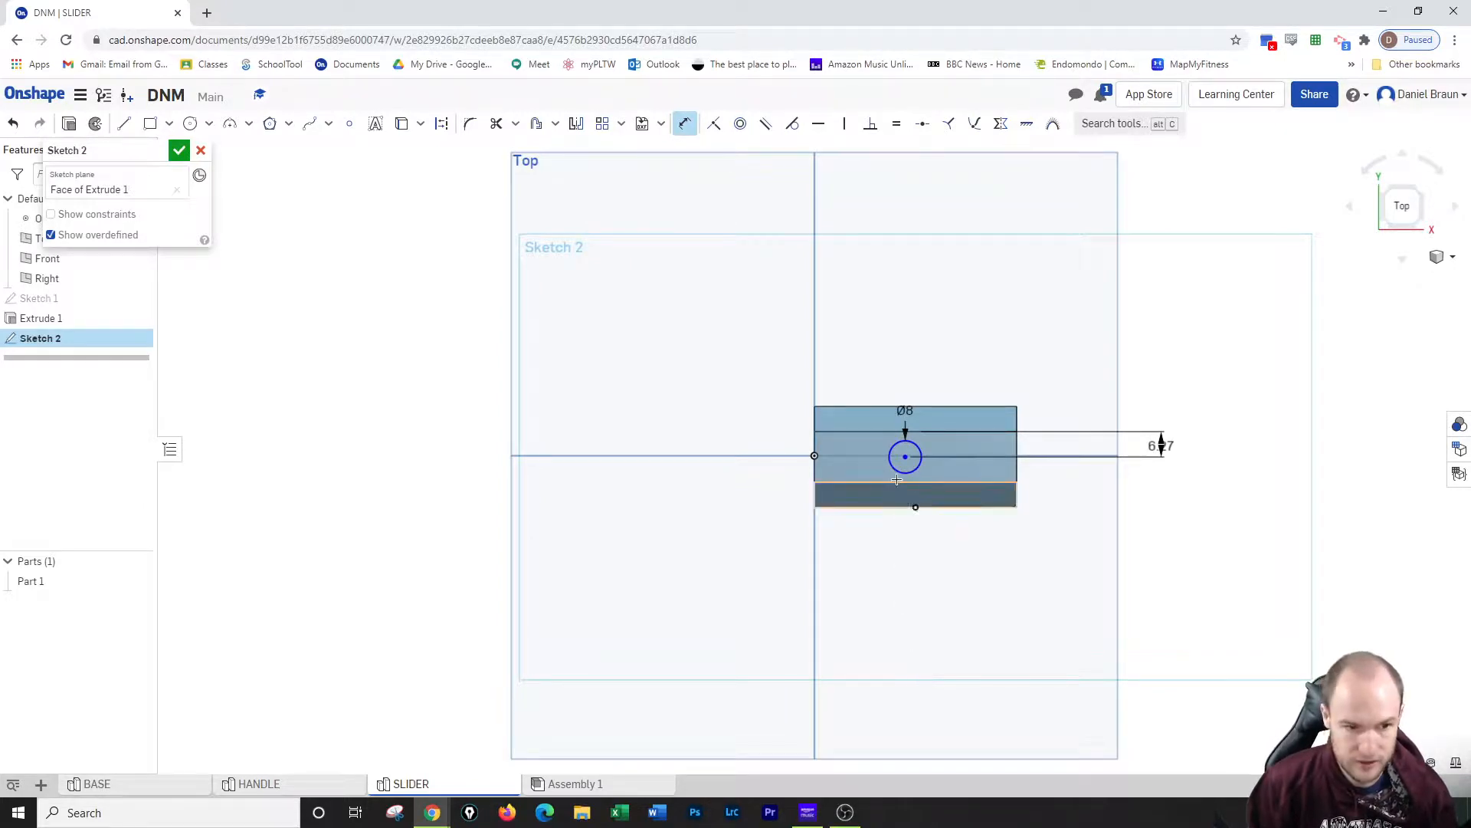
Set the distance from the circle's centre to the block's end edge opposite the origin to 25 mm and finish the sketch
{"action": "left_click", "coordinate": [1017, 479]}
{"action": "left_click", "coordinate": [960, 548]}
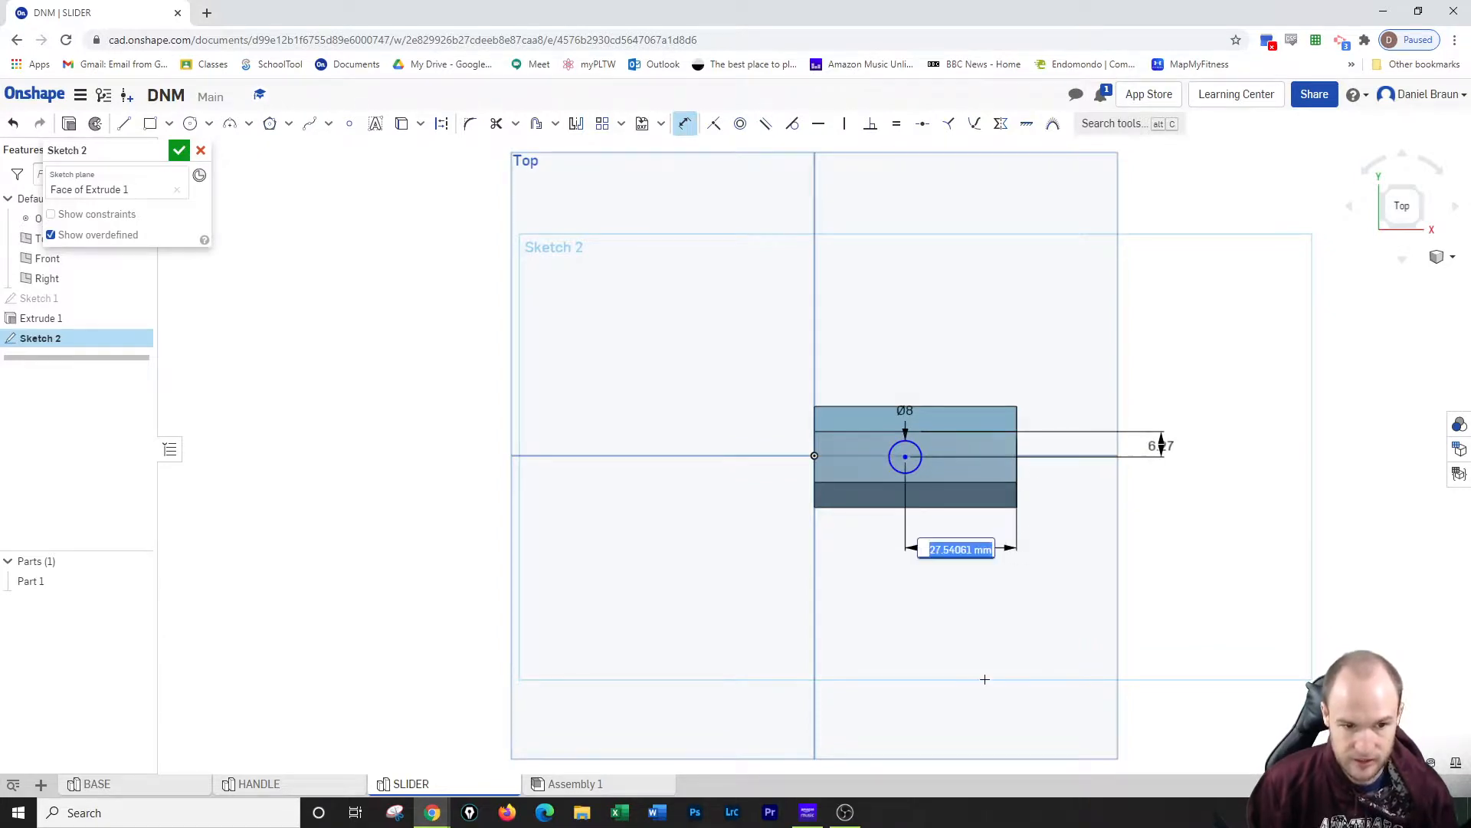
{"action": "type", "text": "25"}
{"action": "key", "text": "Return"}
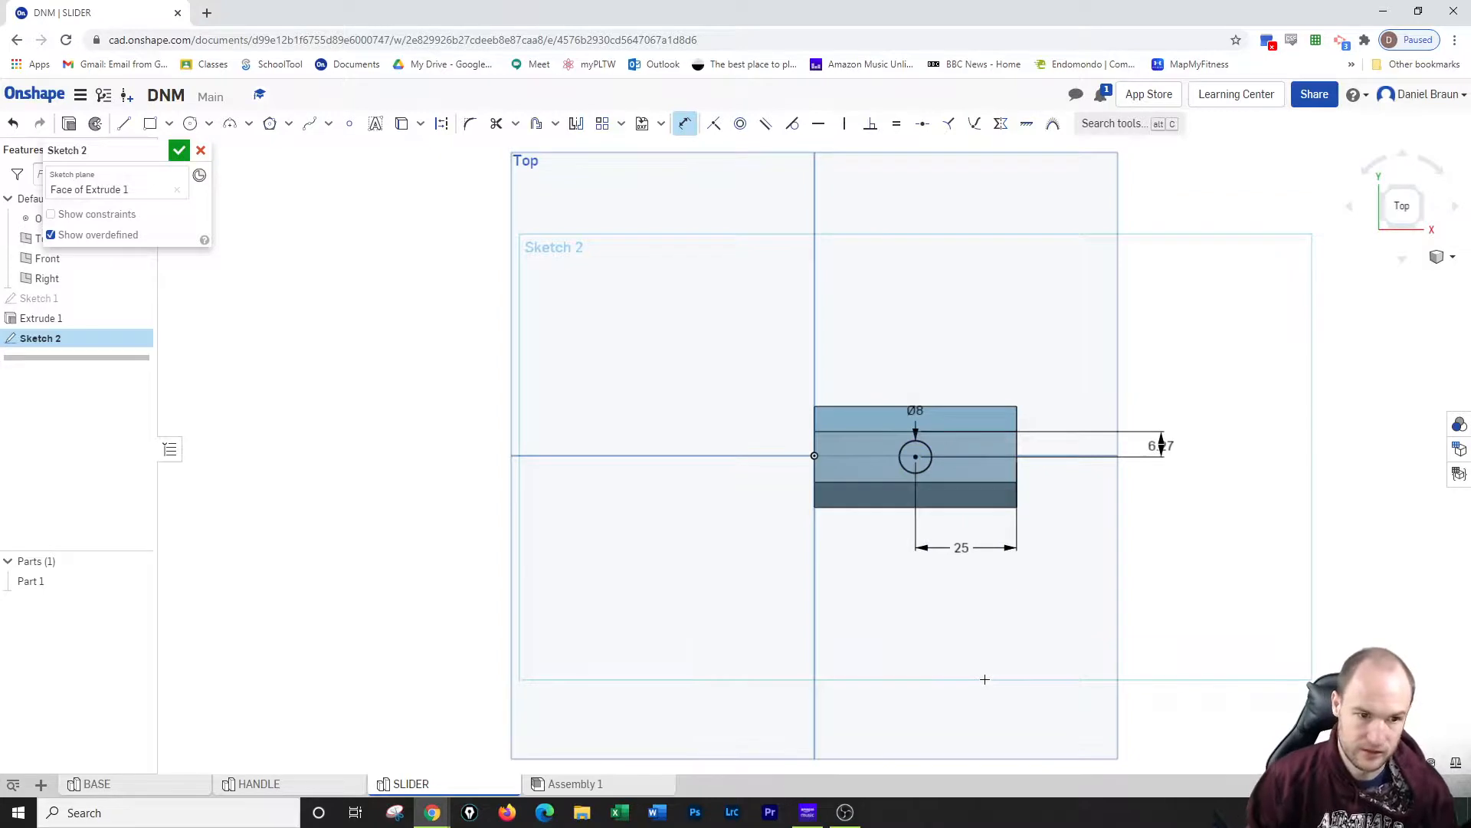
{"action": "left_click", "coordinate": [183, 145]}
Cut the 8 mm circle into the block as a blind hole 20 mm deep with a Remove extrude
{"action": "left_click", "coordinate": [1442, 212]}
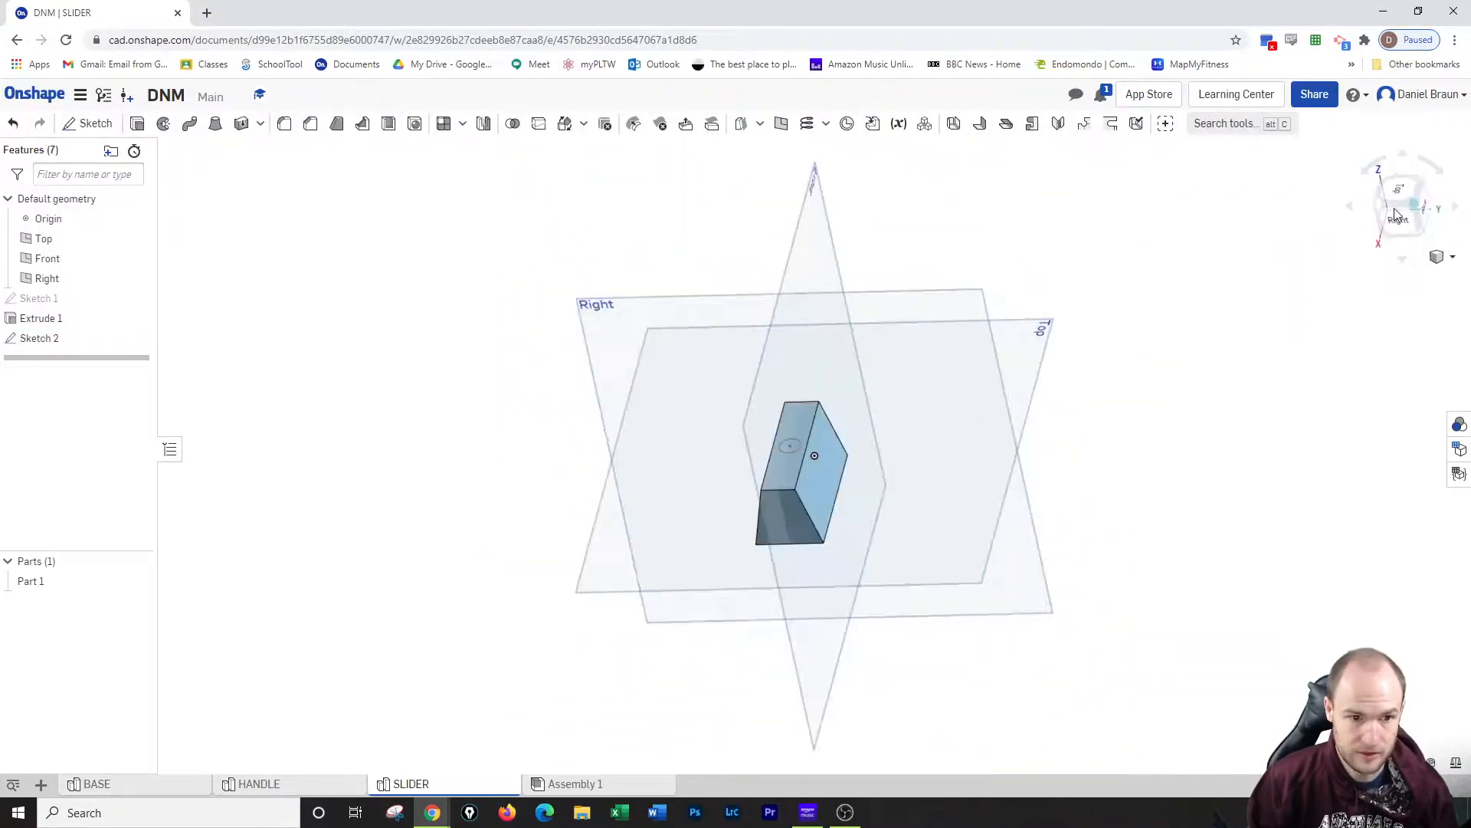
{"action": "left_click", "coordinate": [138, 125]}
{"action": "left_click", "coordinate": [783, 429]}
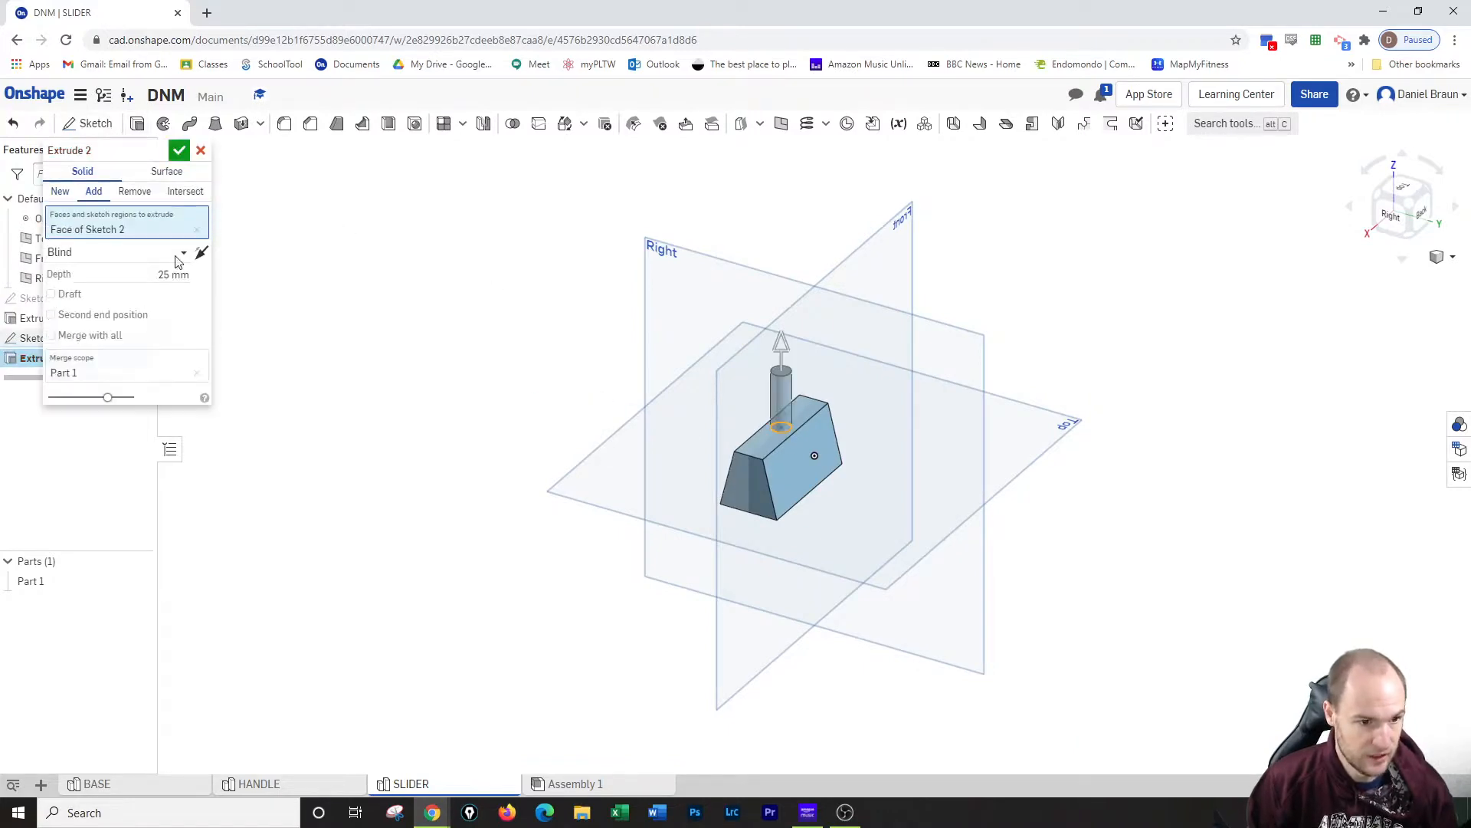
{"action": "left_click", "coordinate": [134, 191]}
{"action": "left_click", "coordinate": [160, 276]}
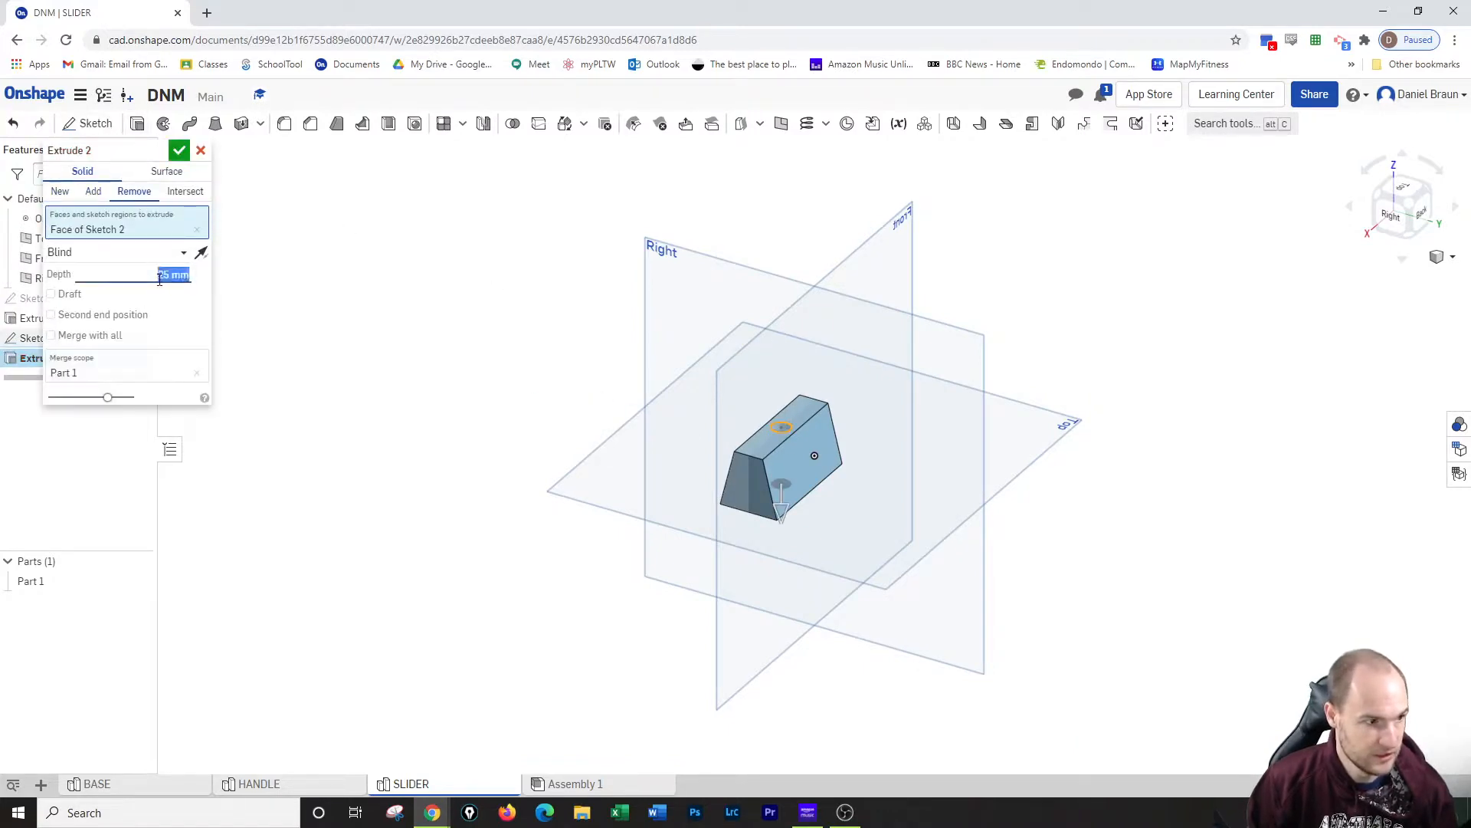
{"action": "type", "text": "20"}
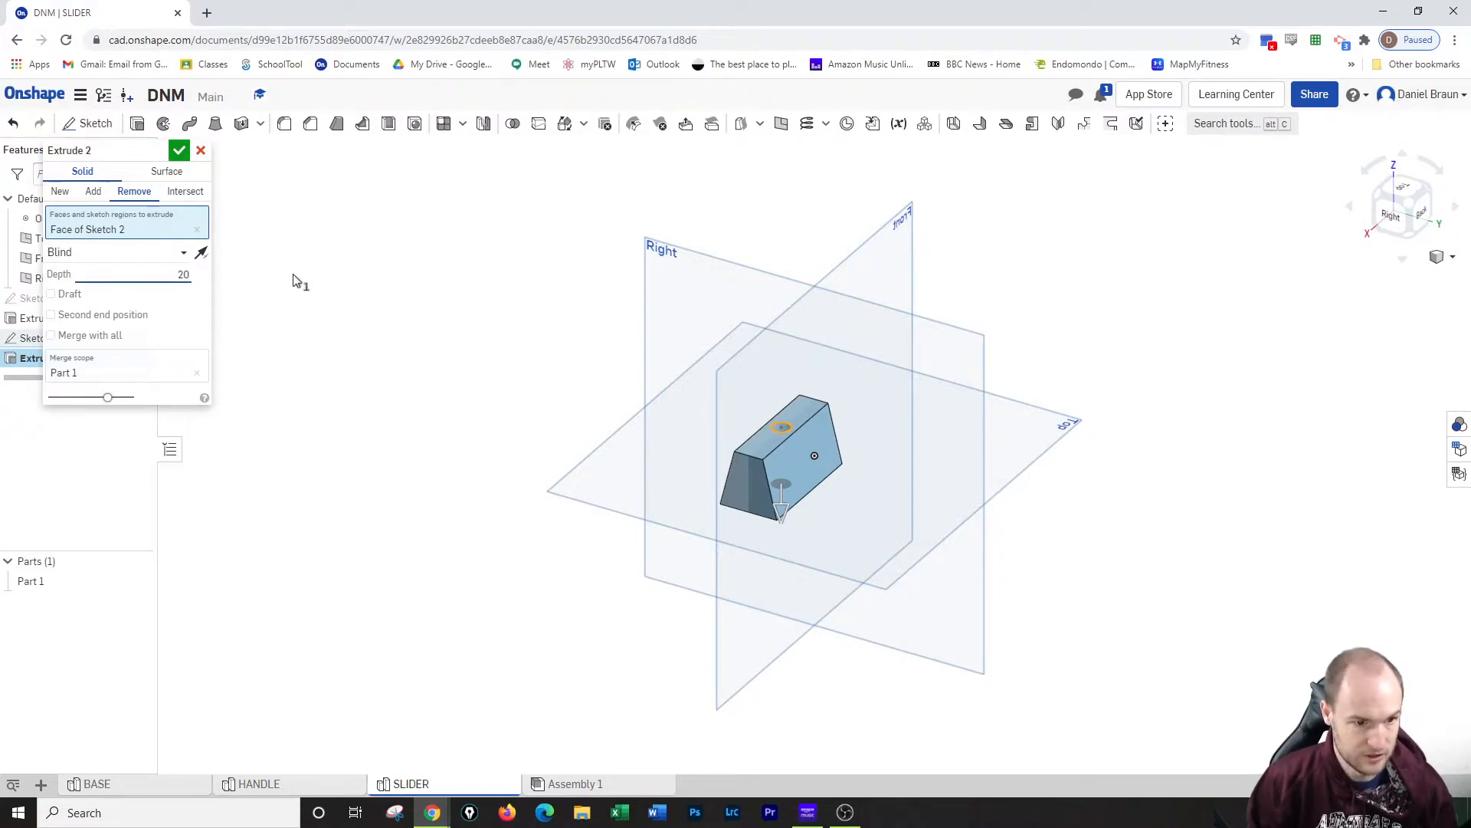
{"action": "key", "text": "Return"}
{"action": "left_click", "coordinate": [179, 152]}
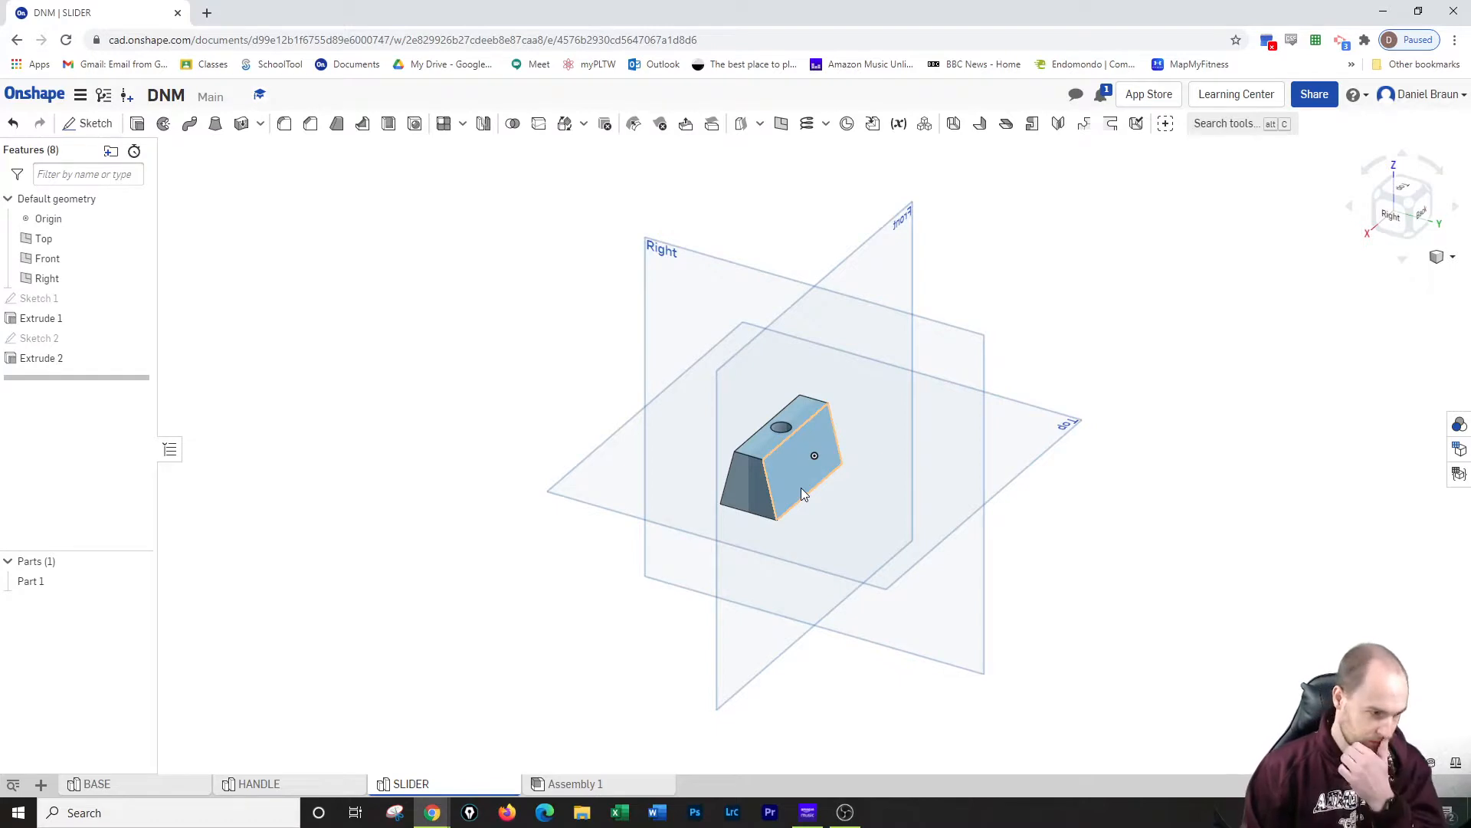
Rename the part from the parts list as SLIDER
{"action": "right_click", "coordinate": [42, 582]}
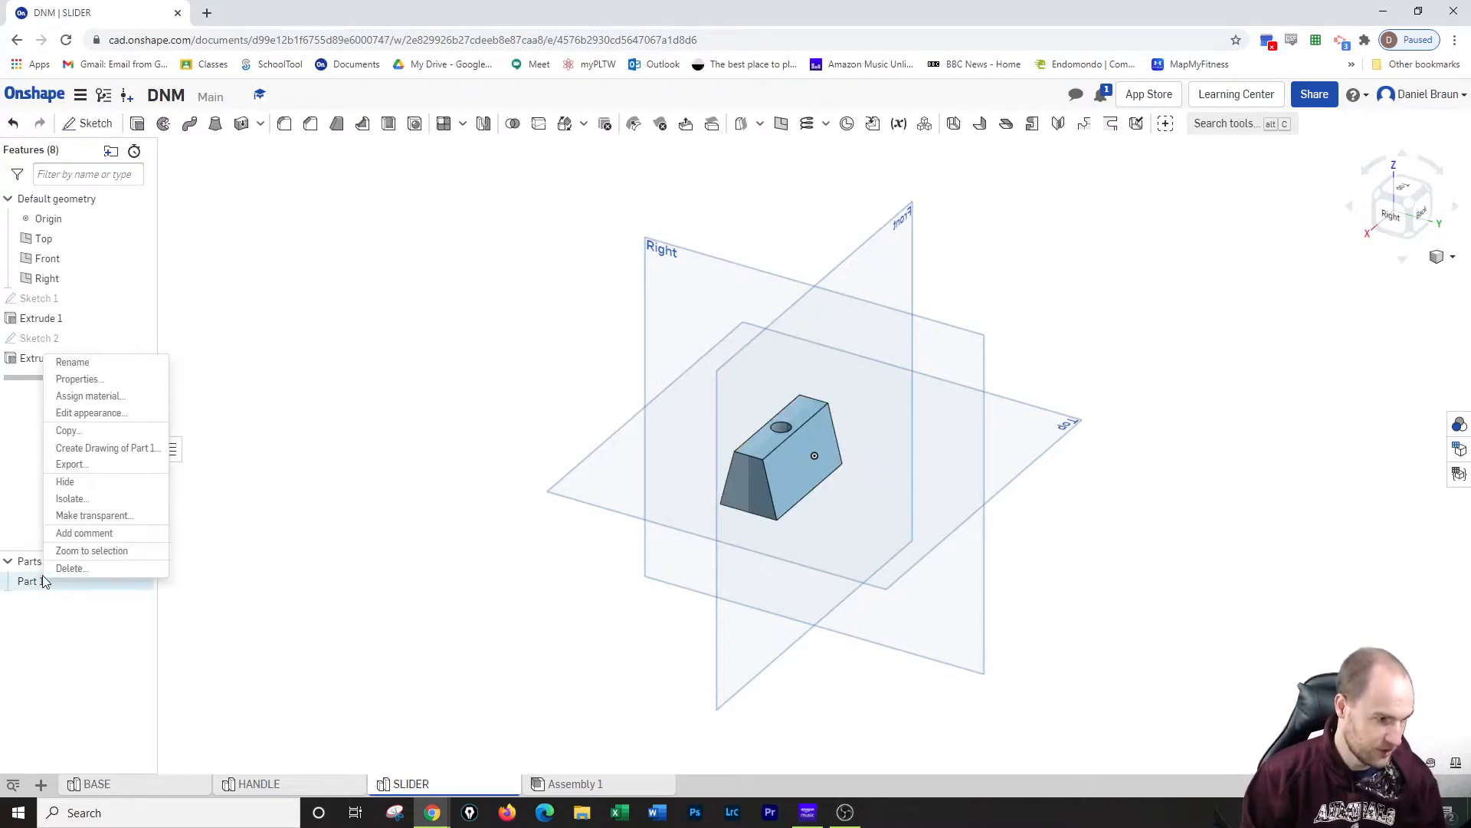
{"action": "left_click", "coordinate": [84, 363]}
{"action": "type", "text": "SLIDER"}
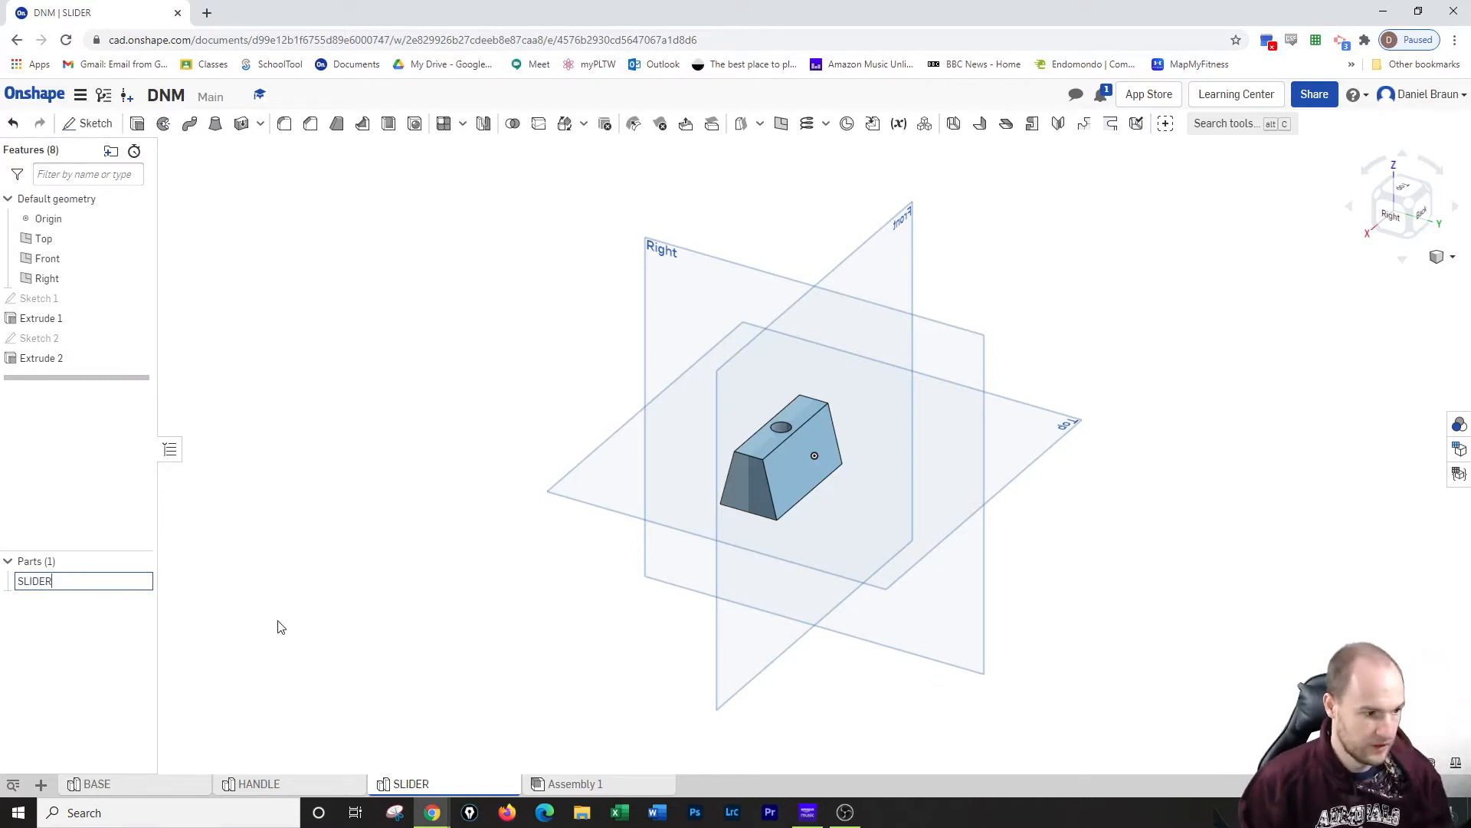
{"action": "key", "text": "Return"}
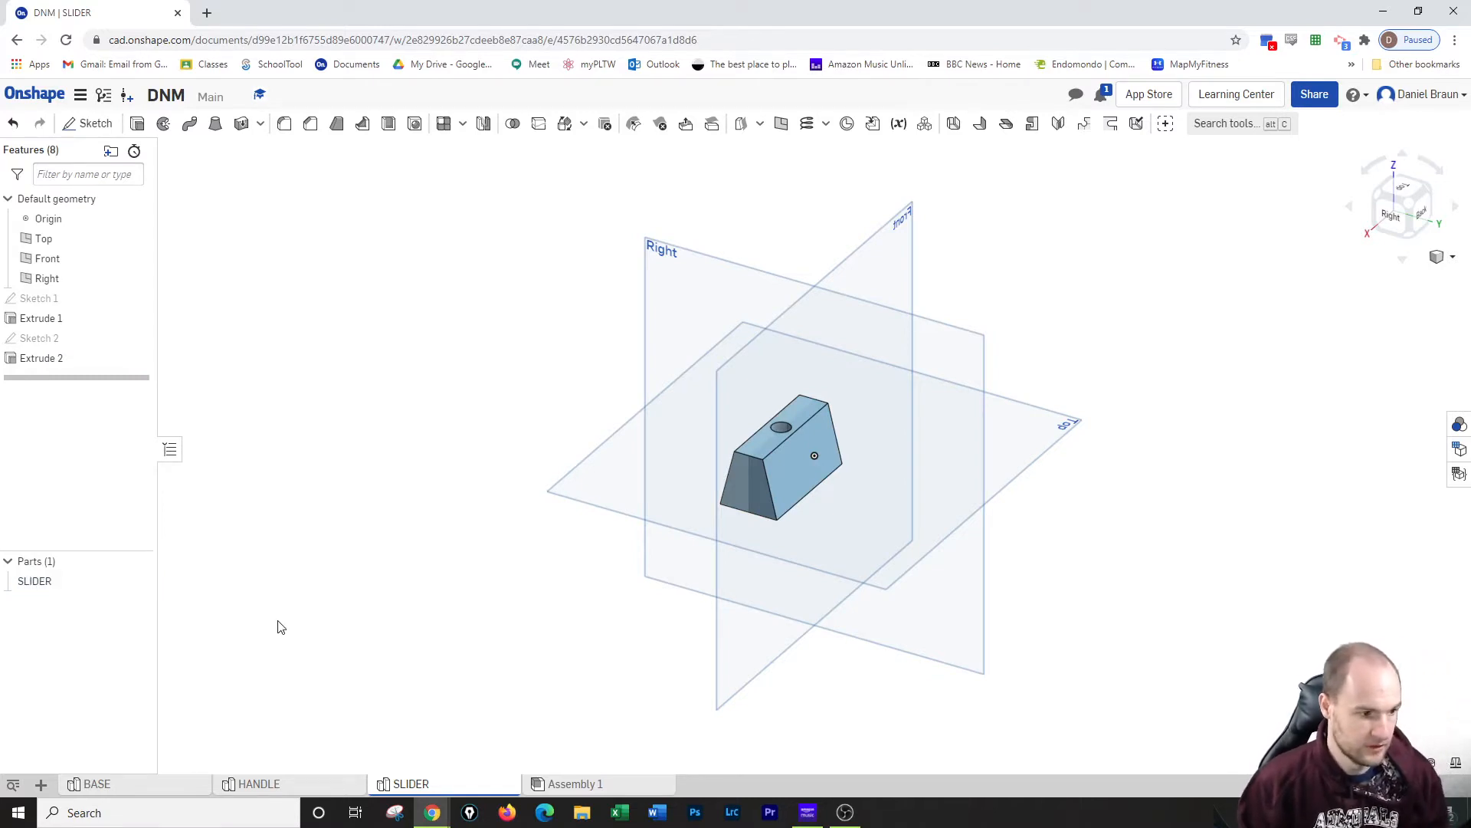